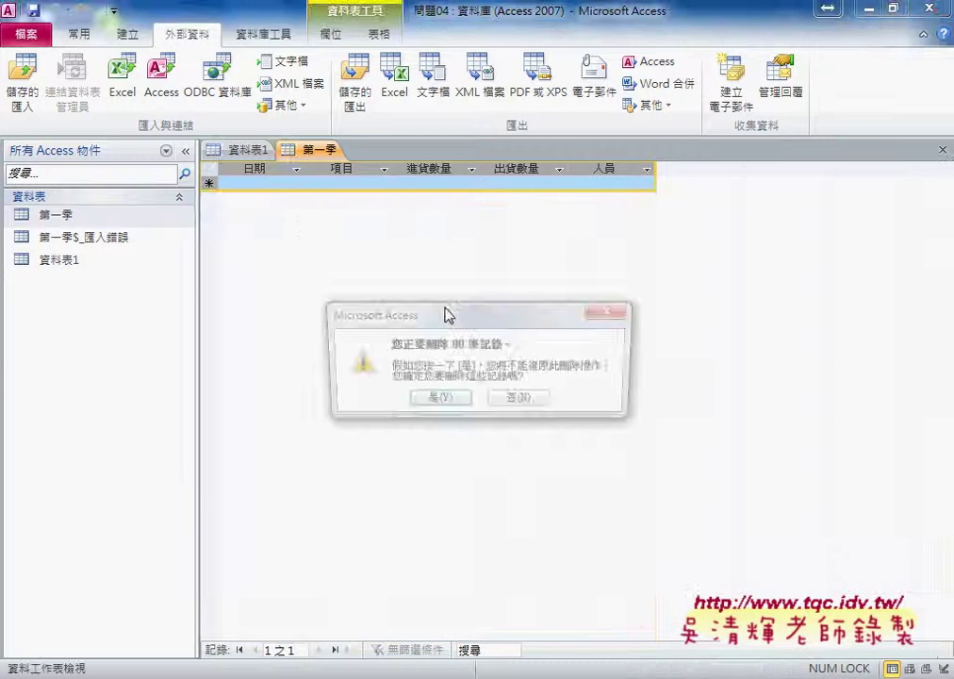
Confirm deleting all 90 records from 第一季, then bring the Excel workbook 問題04 forward
left_click(444, 402)
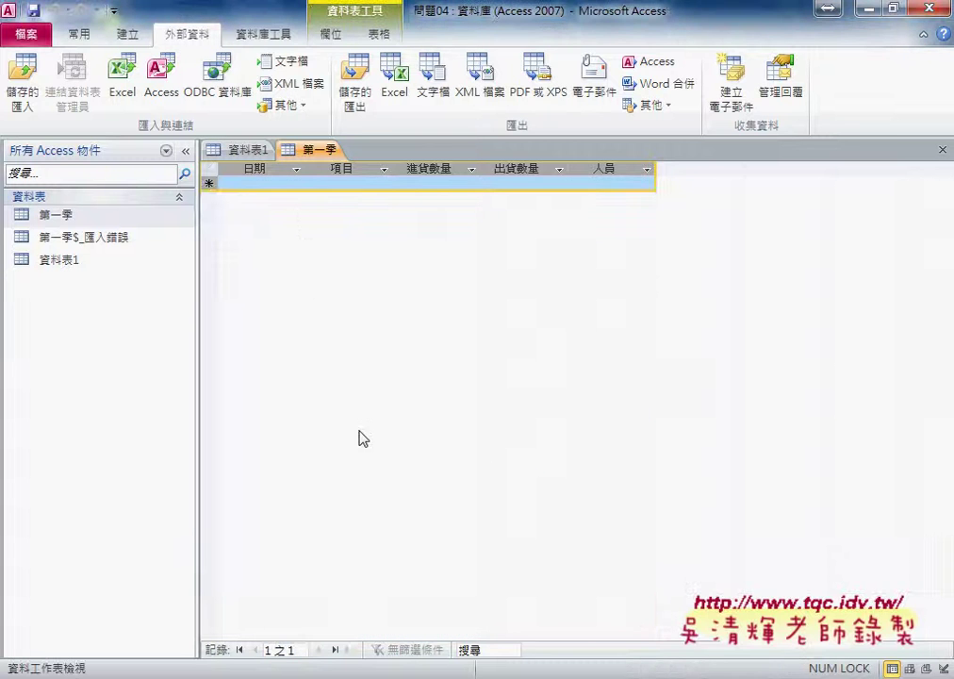
left_click(396, 678)
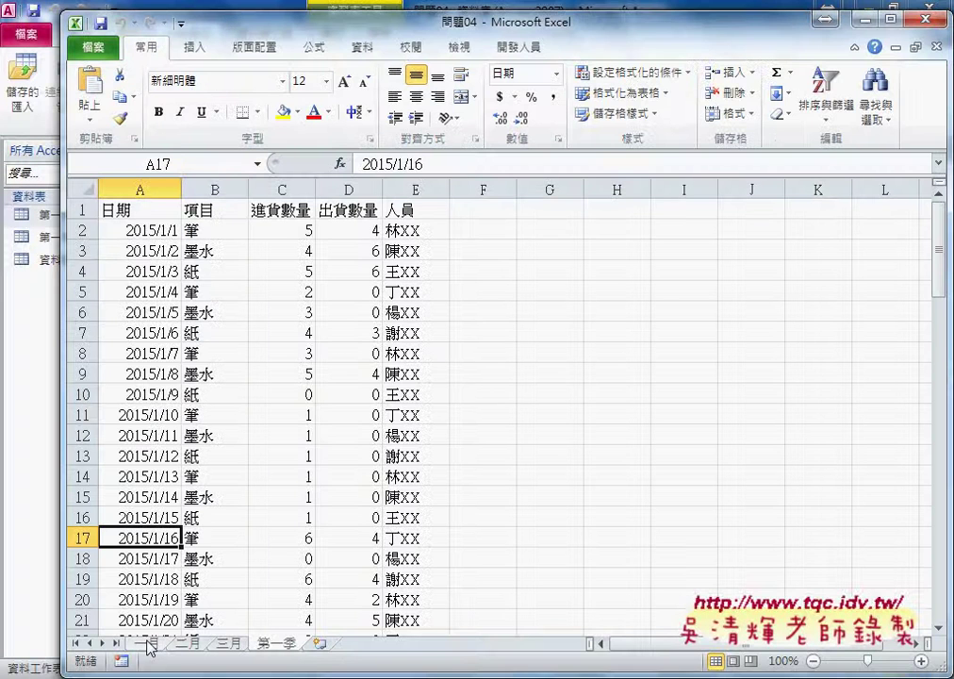
View the 一月 and 二月 sheets in 問題04, then return to the empty Access table
left_click(147, 645)
key("ctrl+Page_Down")
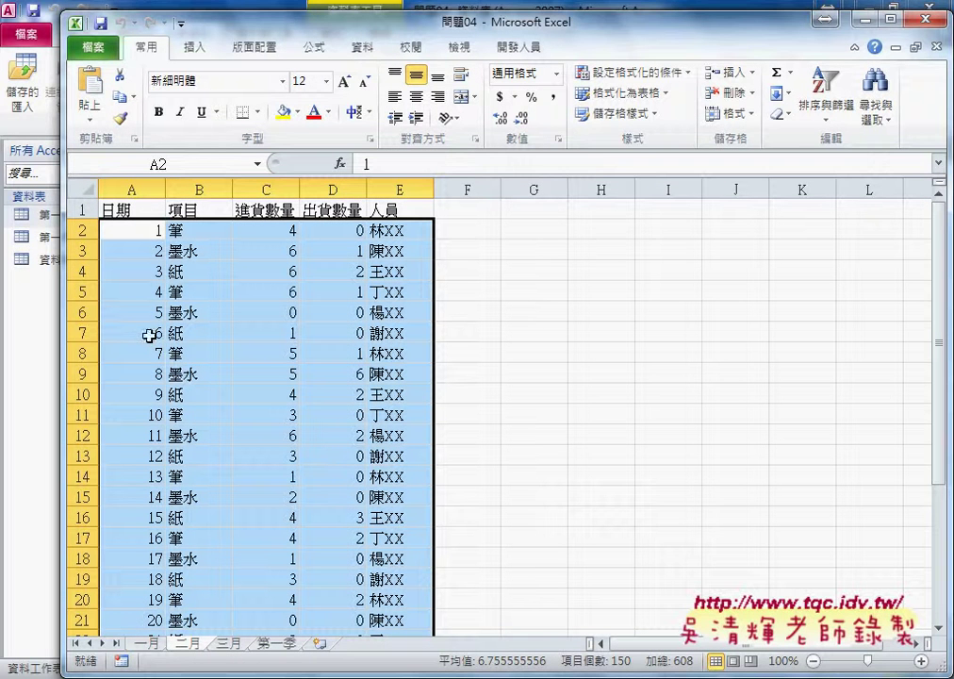
left_click(687, 5)
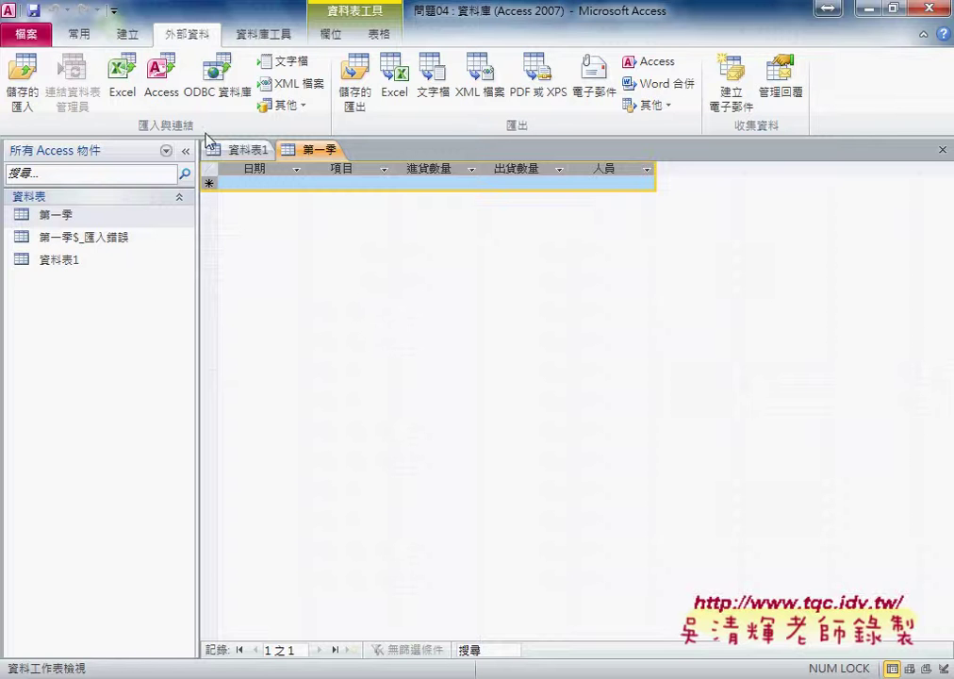
Create a blank query 查詢1 with no tables added and switch it to SQL view
left_click(129, 35)
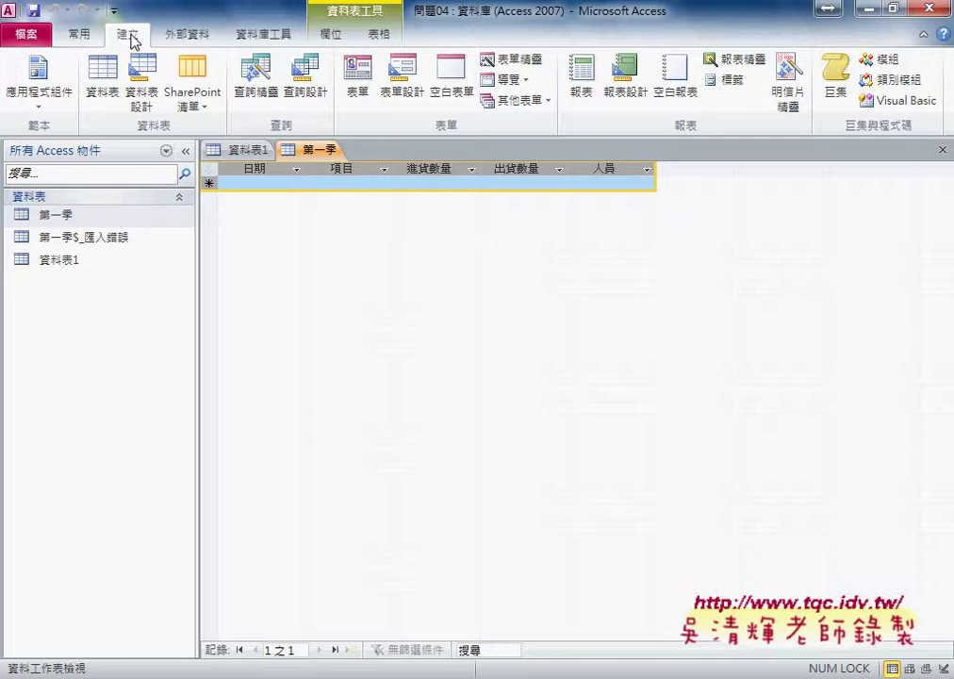
left_click(298, 94)
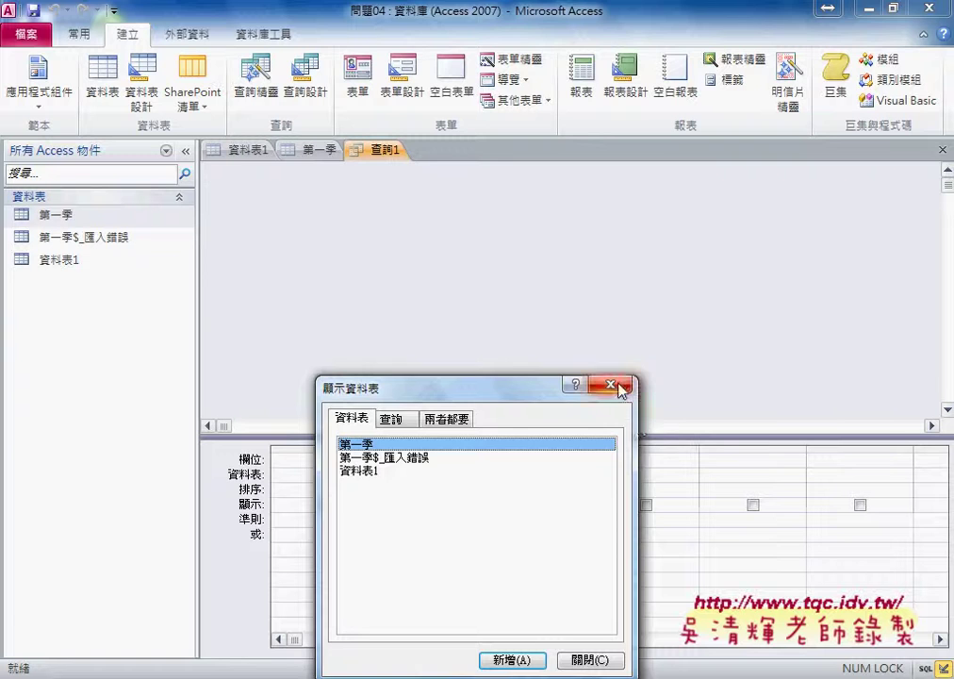
left_click(614, 386)
left_click(29, 73)
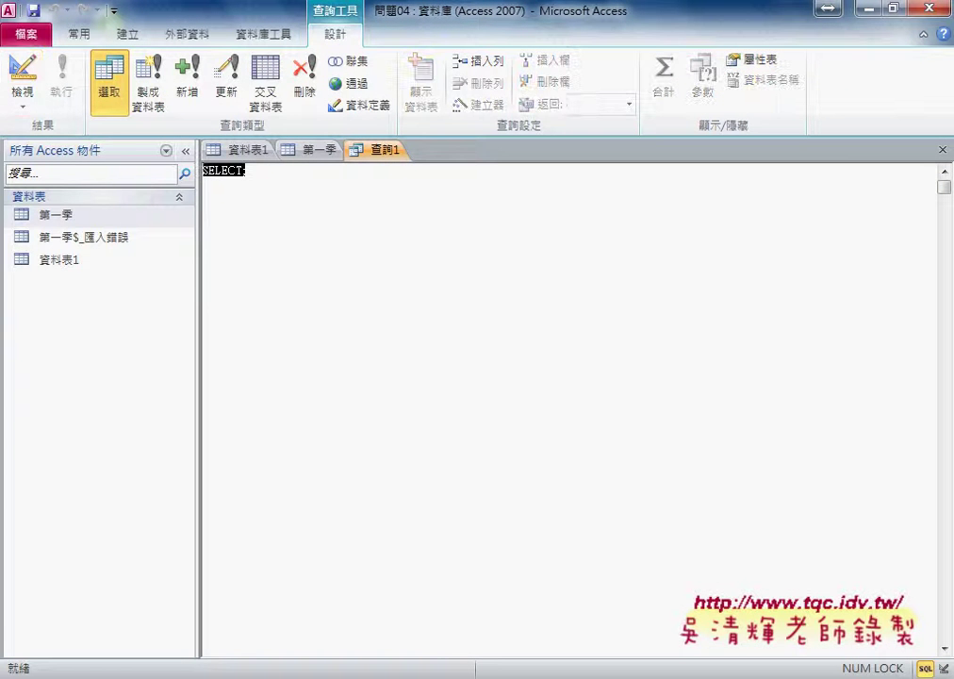
Bring up the Google Docs code notes and scroll to the 測試SQL語法 section
left_click(332, 623)
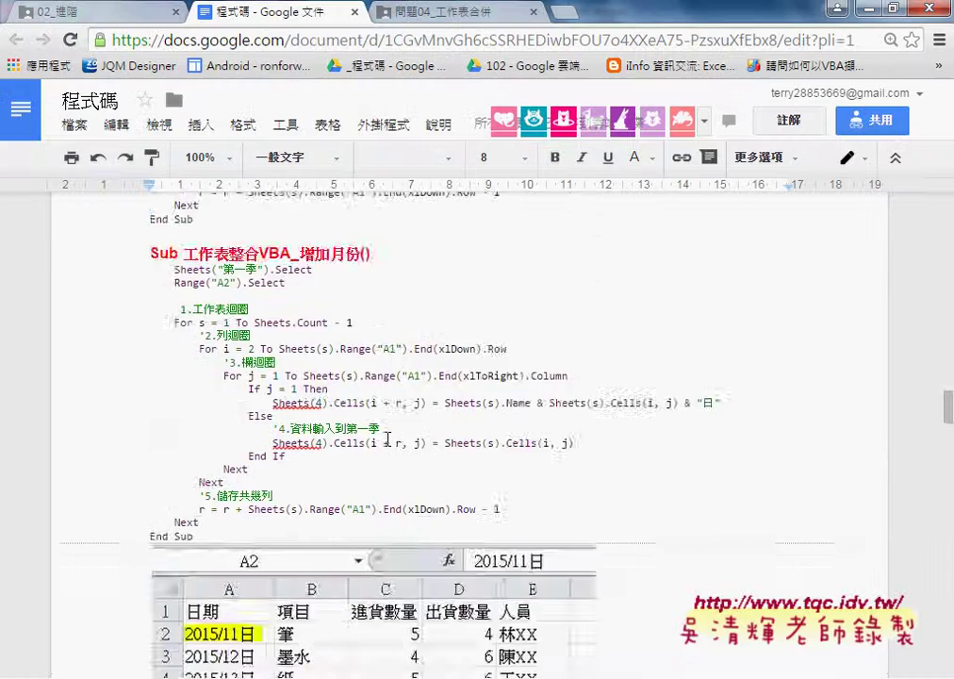
scroll(387, 439, "down", 5)
scroll(386, 438, "down", 4)
scroll(387, 438, "down", 2)
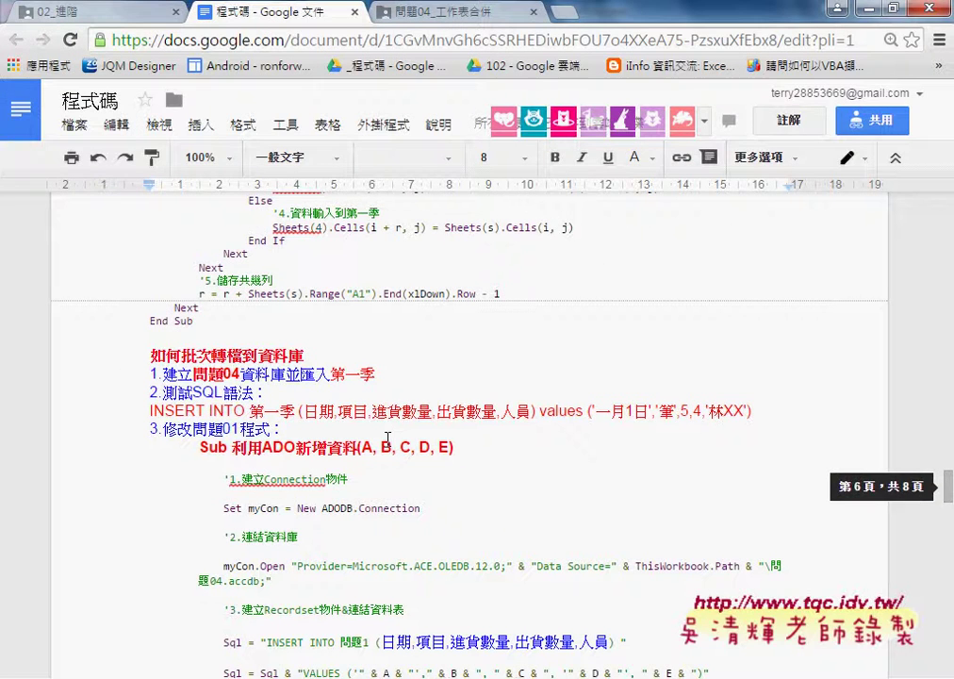
Select the full INSERT INTO 第一季 statement line, then return to the Access query
left_click_drag(152, 410, 295, 411)
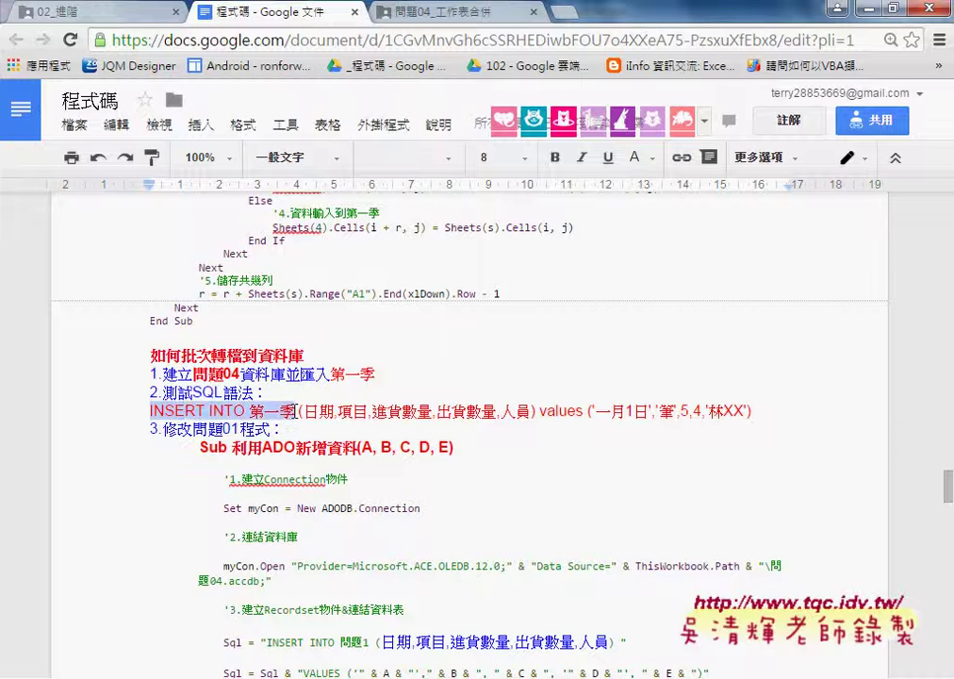
left_click_drag(331, 419, 742, 420)
key("ctrl+c")
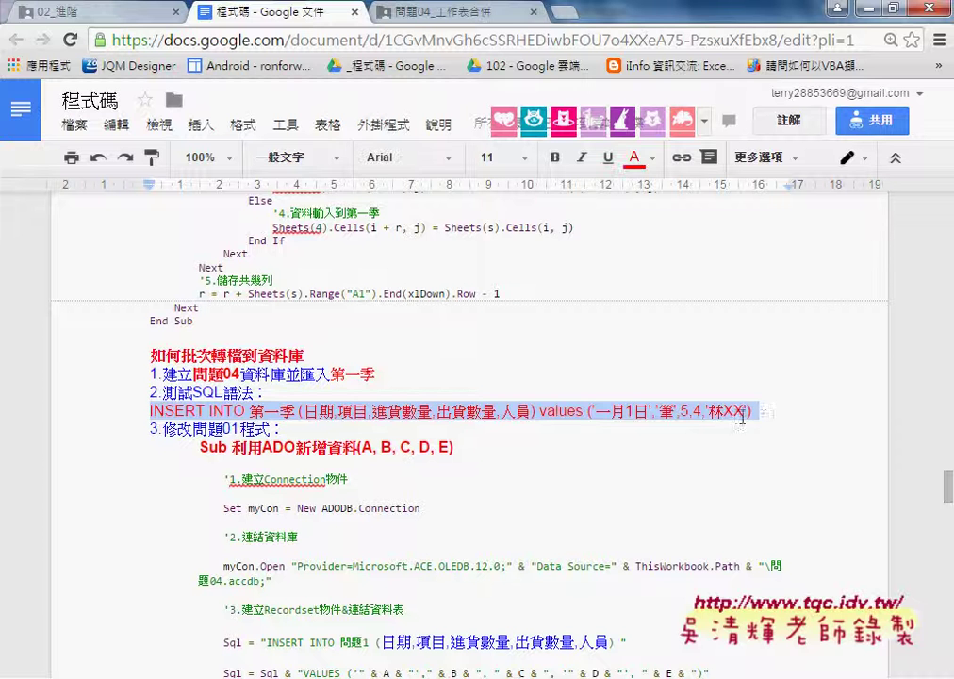
left_click(600, 411)
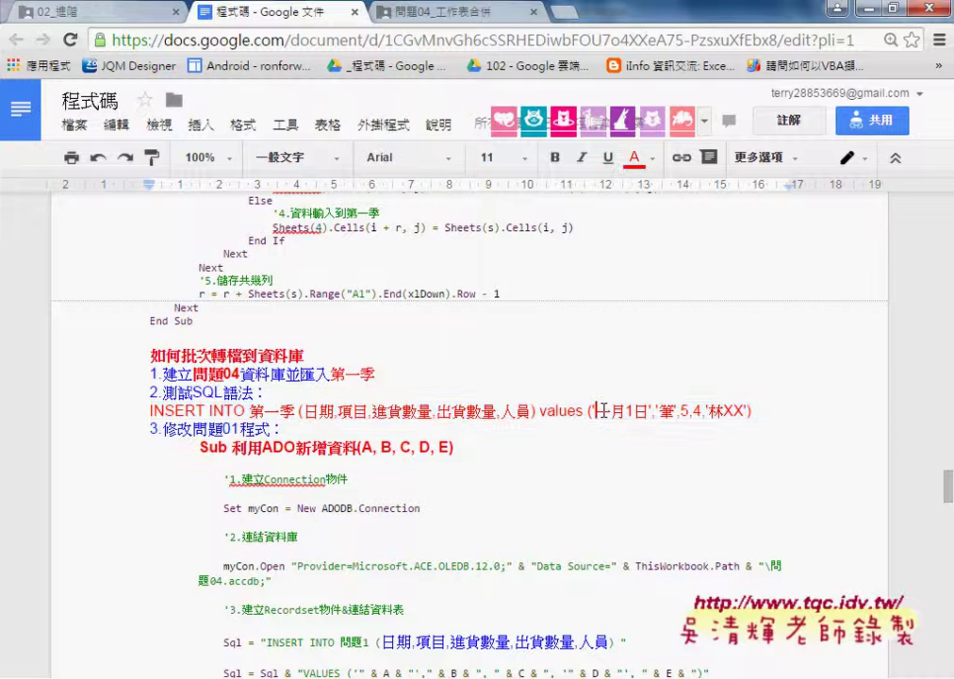
left_click_drag(596, 411, 638, 409)
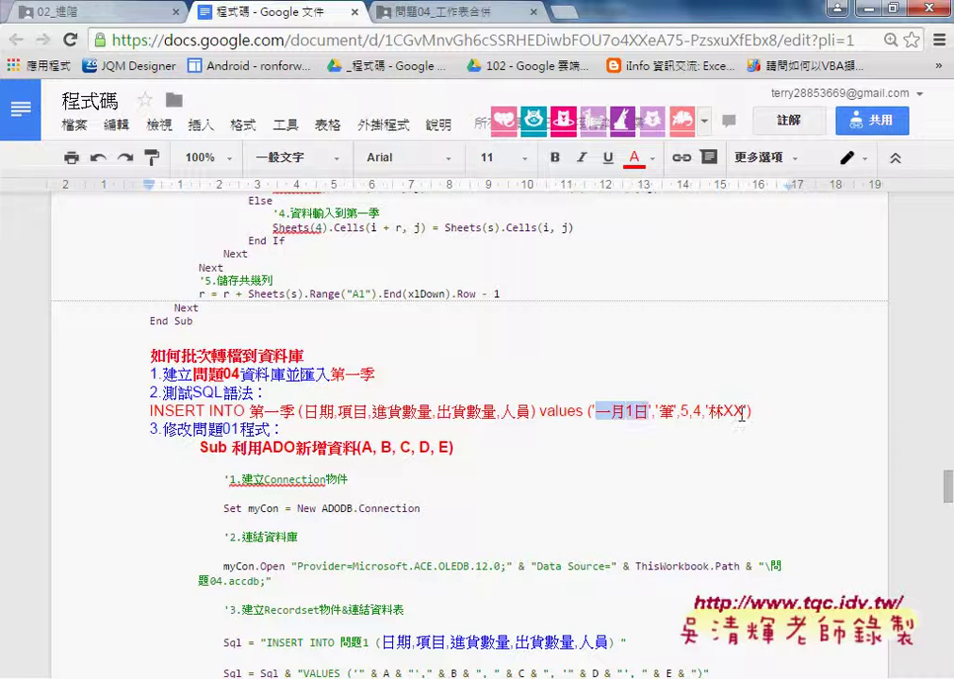
left_click_drag(752, 411, 148, 412)
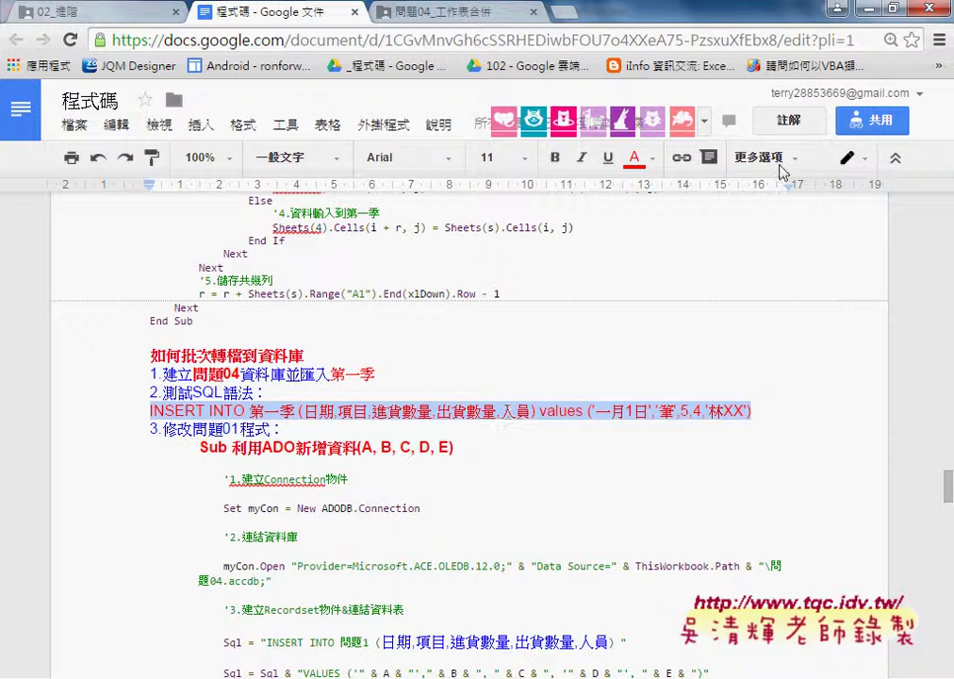
key("alt+Tab")
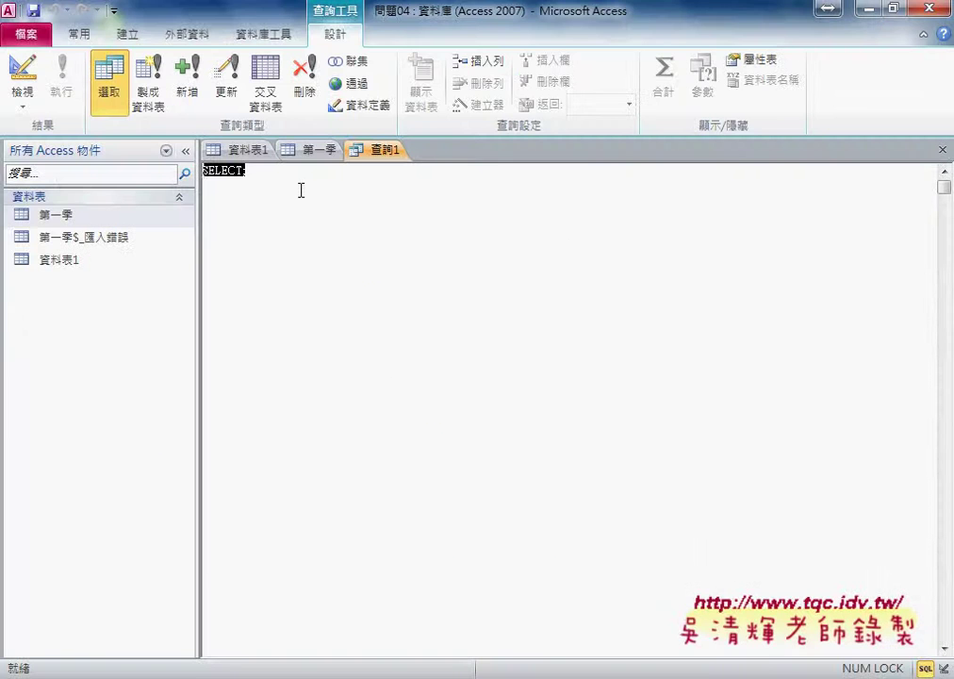
Paste the INSERT INTO 第一季 statement over SELECT; and run it, confirming the one-row append
key("ctrl+v")
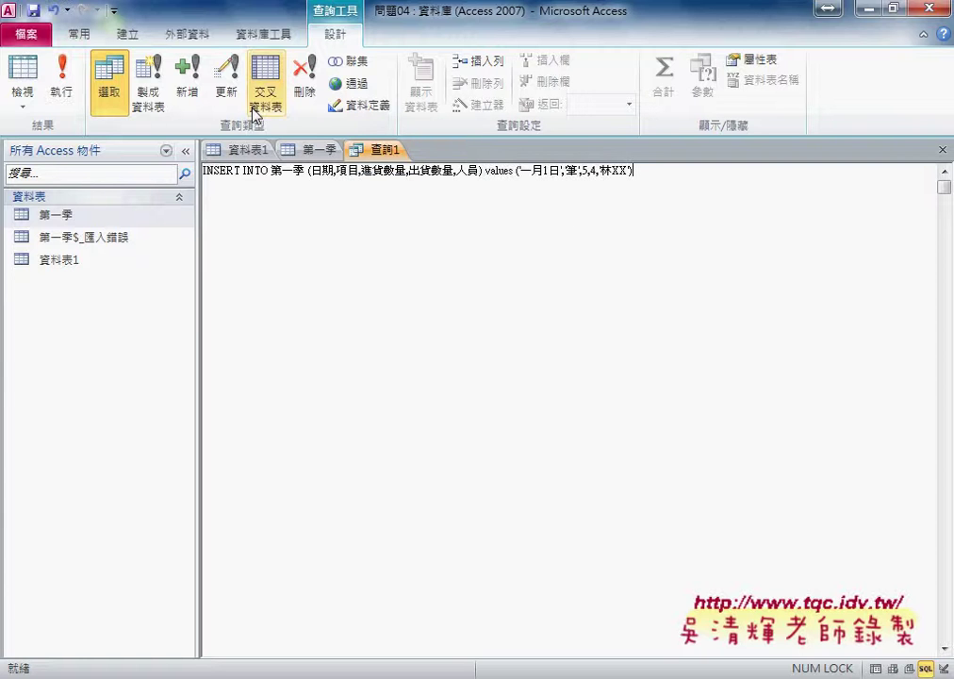
left_click(64, 87)
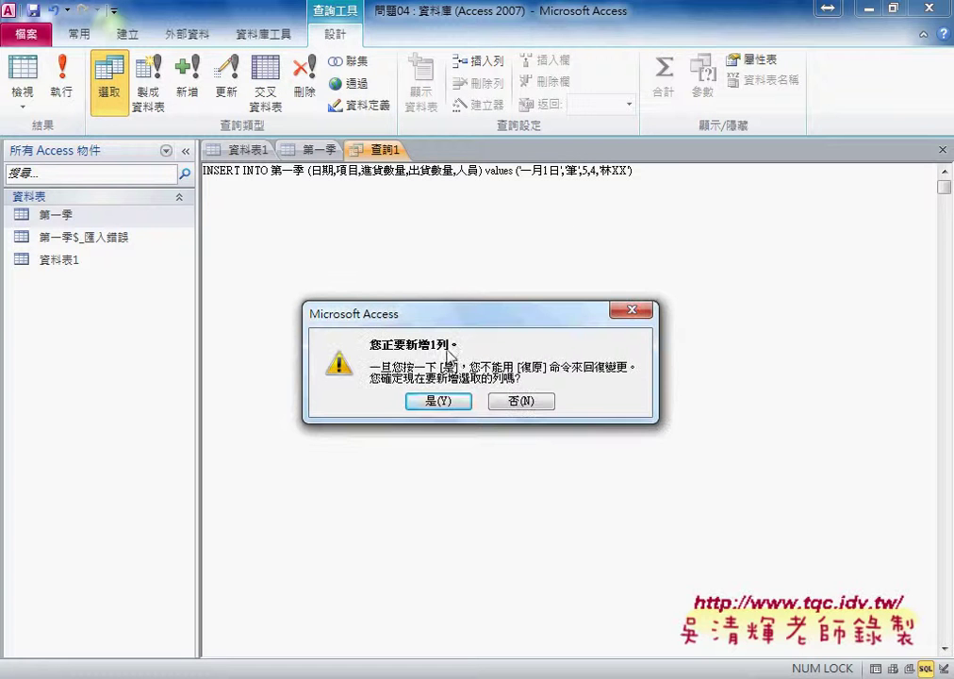
left_click(443, 402)
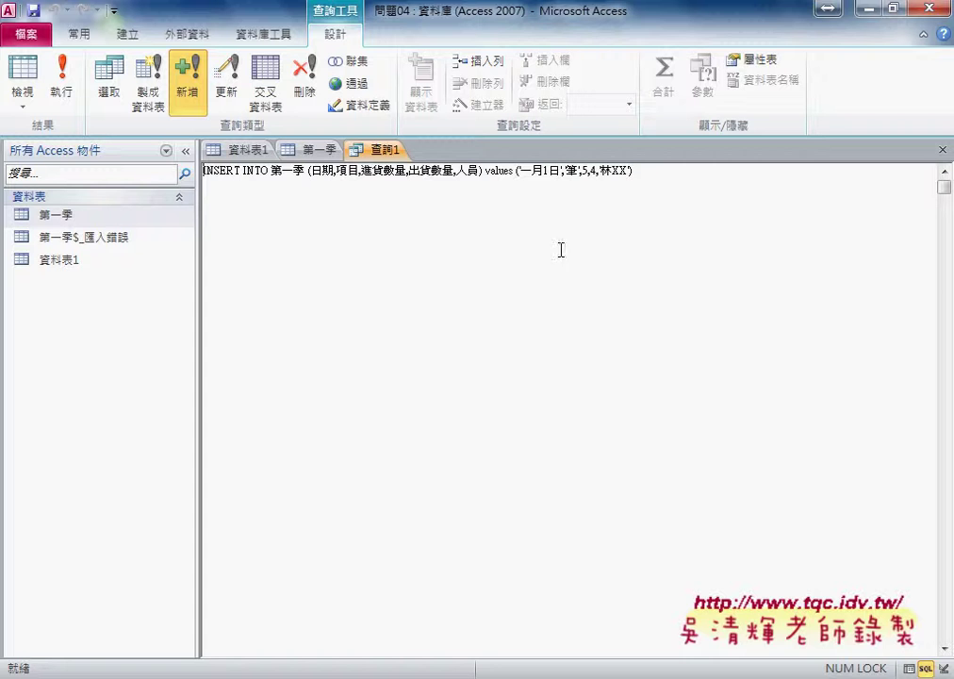
left_click_drag(641, 172, 197, 171)
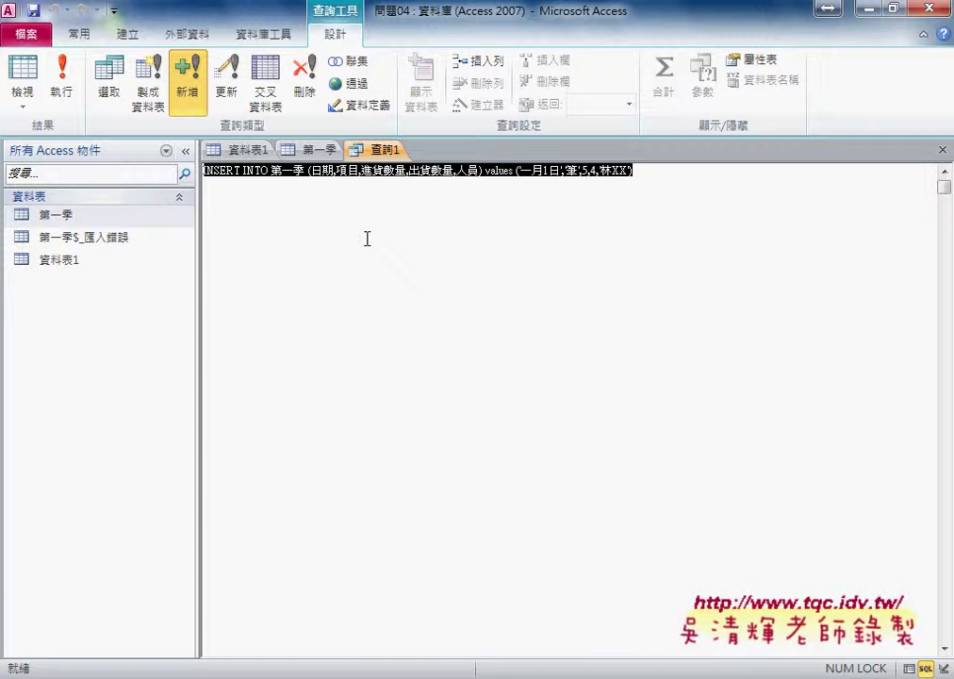
Open and refresh the 第一季 datasheet to confirm the 2015/1/1 筆 row, then return to Google Docs
left_click(82, 219)
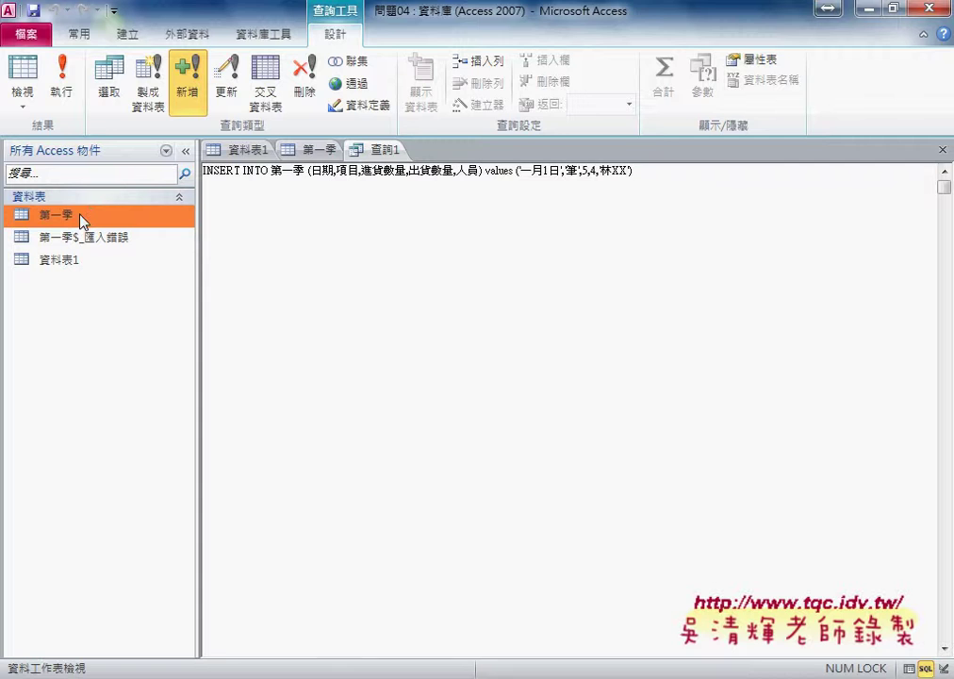
double_click(81, 219)
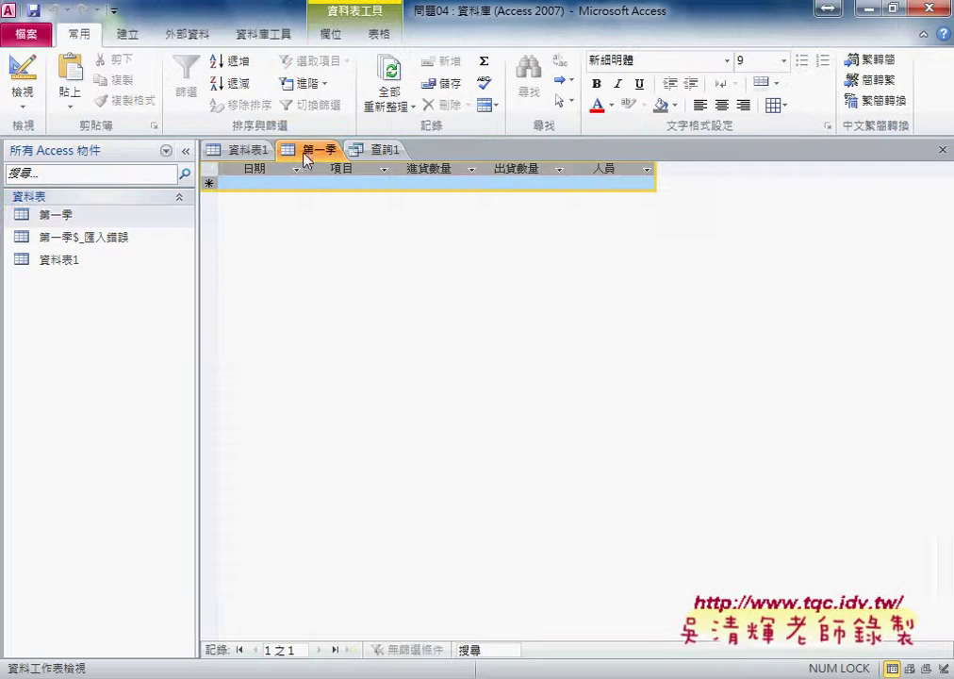
left_click(402, 102)
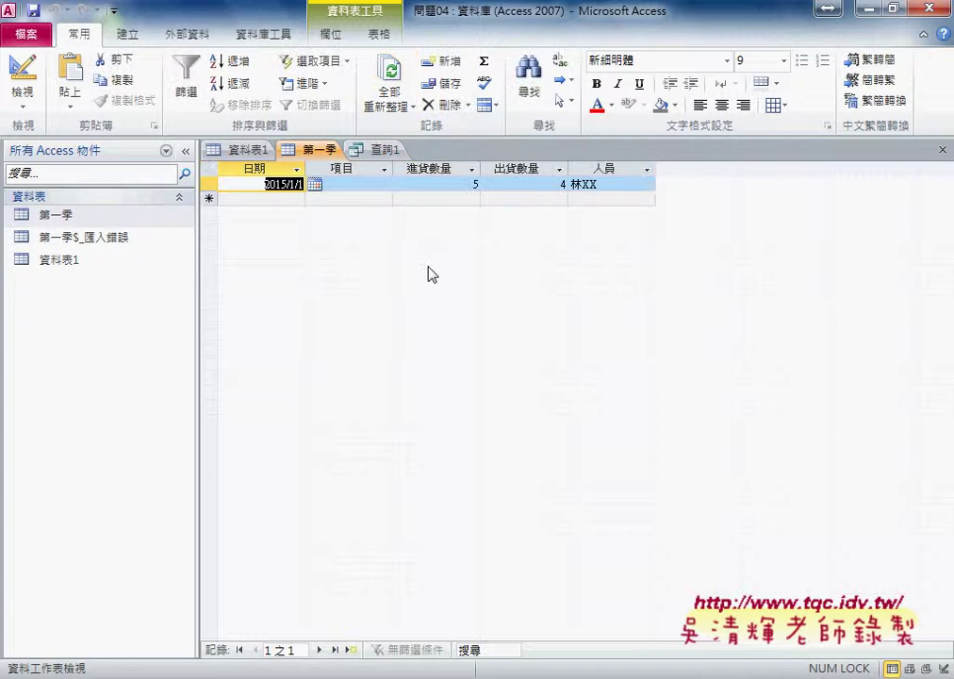
left_click(285, 200)
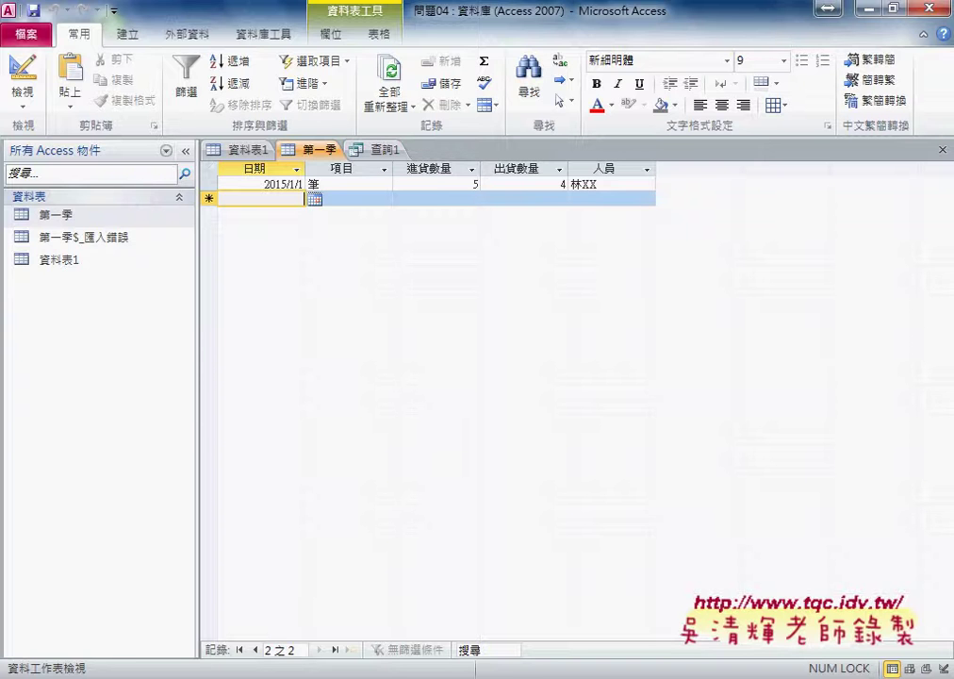
key("alt+Tab")
Select the code from 'Sub 利用ADO新增資料' down to its 'End Sub'
scroll(360, 487, "down", 1)
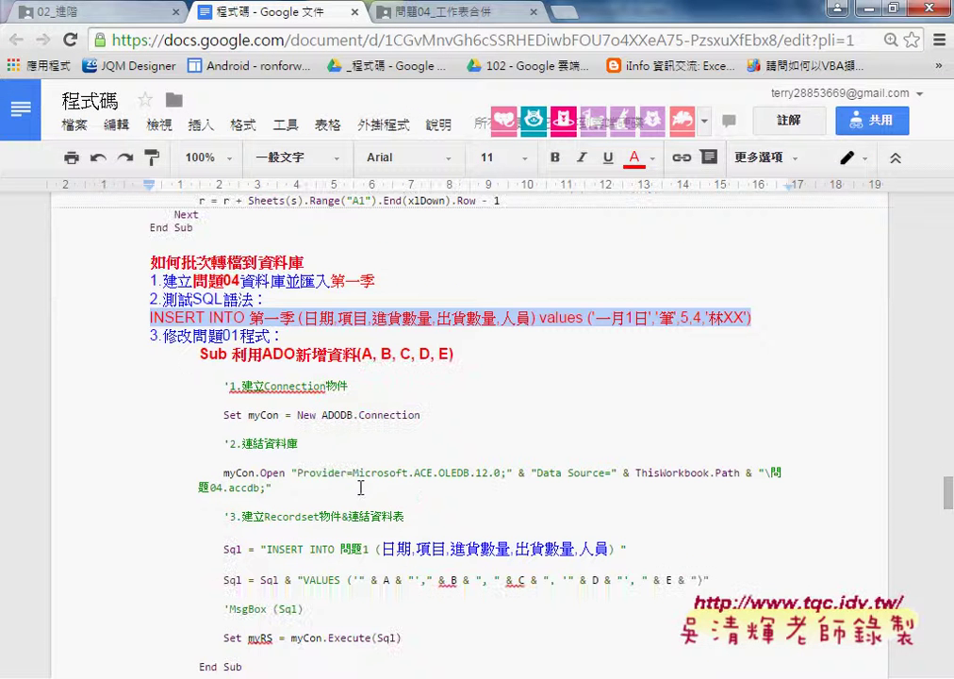
left_click_drag(198, 356, 472, 507)
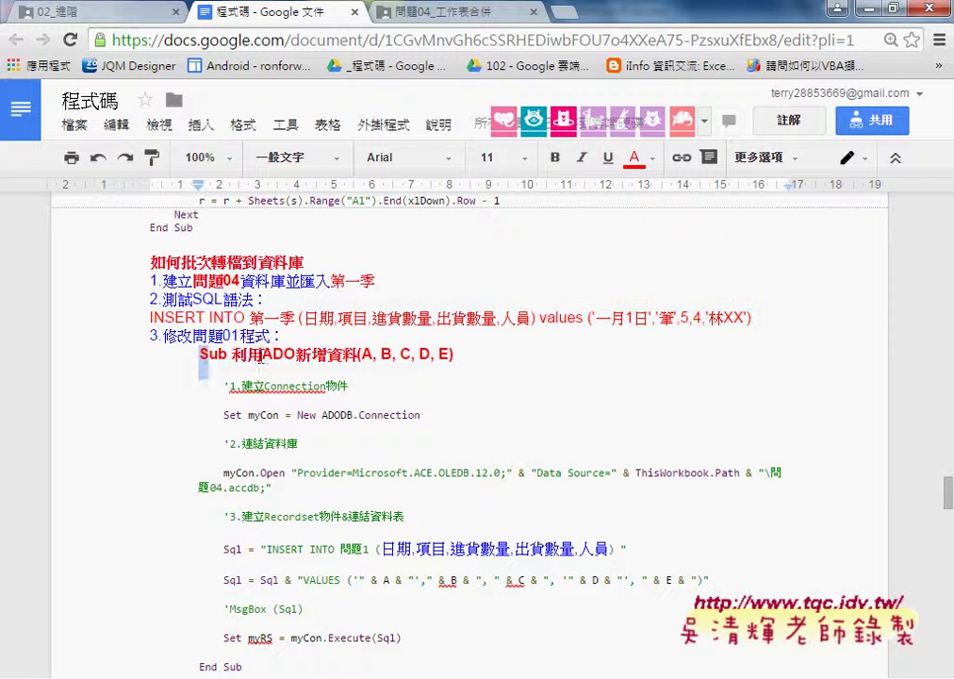
scroll(472, 507, "down", 1)
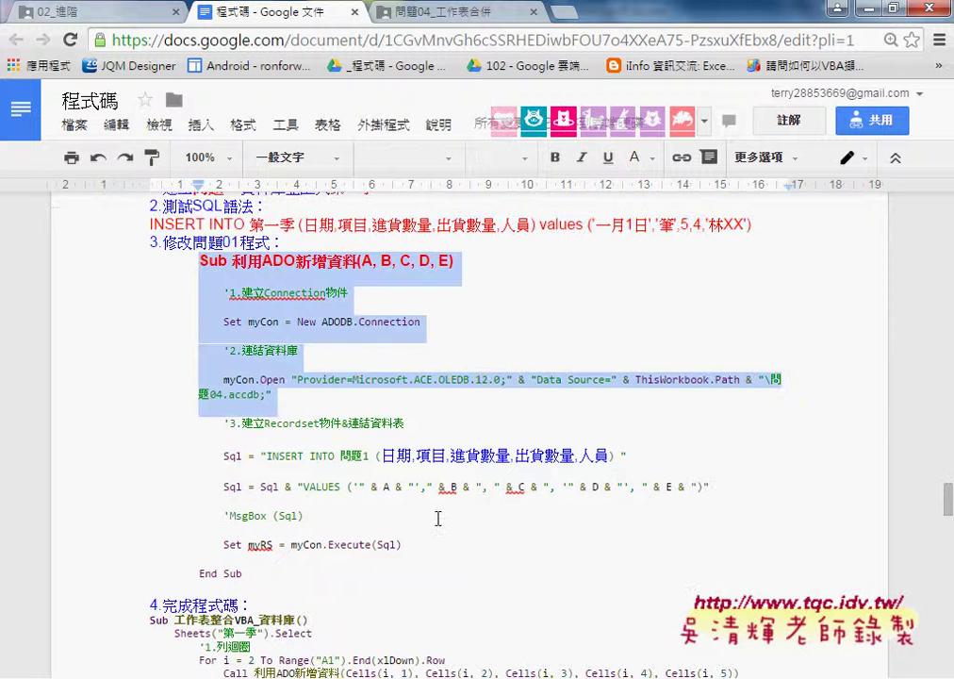
left_click_drag(471, 507, 141, 261)
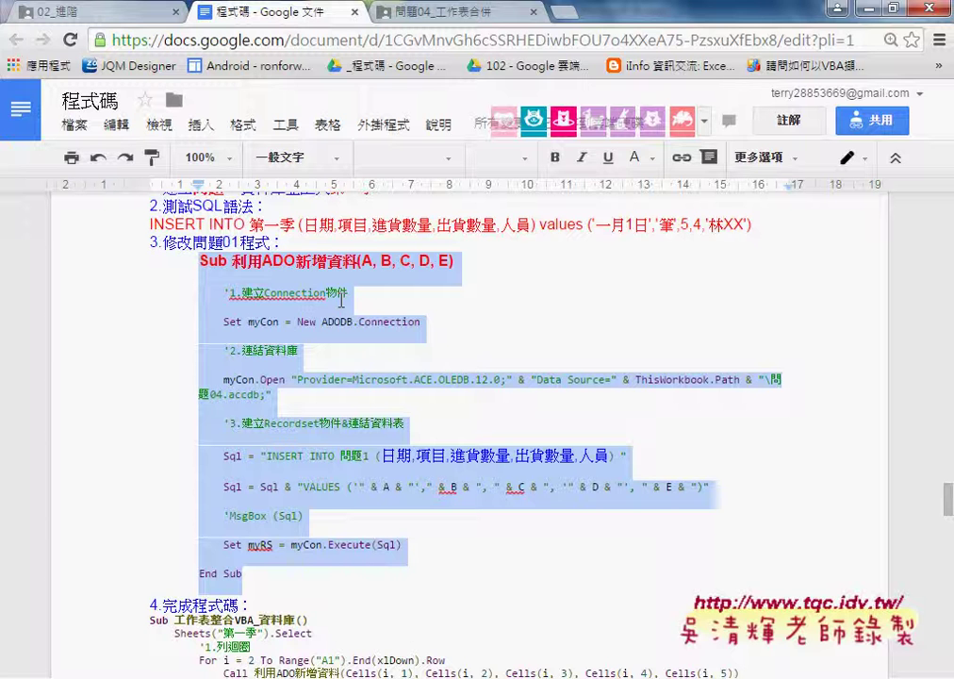
scroll(341, 313, "down", 3)
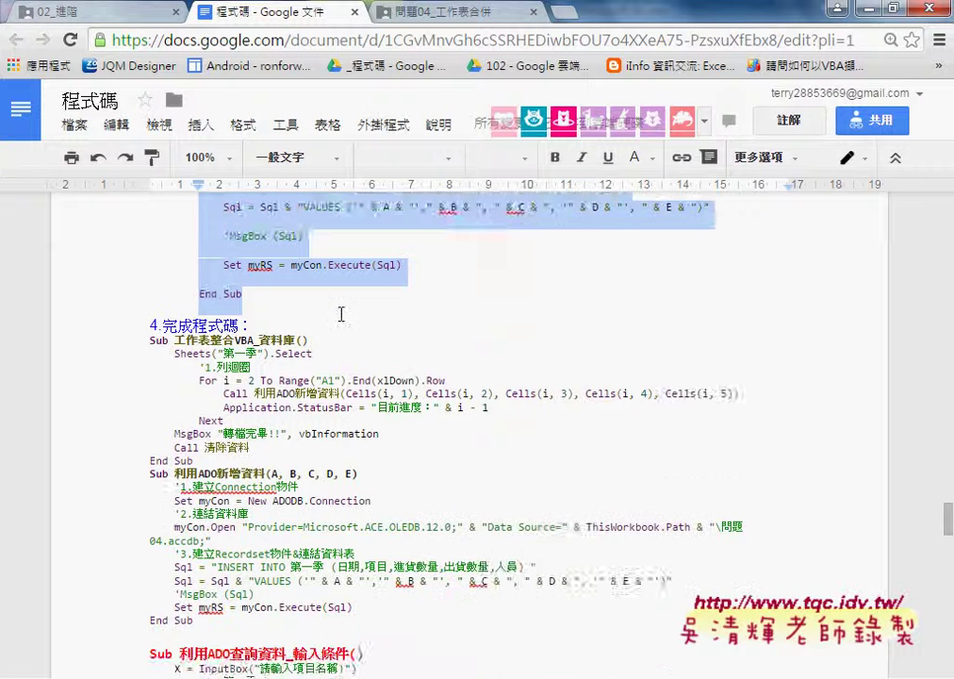
Mark up the macro: its name, the 第一季 sheet, the Call line with Cells arguments, StatusBar and End Subs
scroll(342, 314, "down", 1)
left_click_drag(149, 247, 293, 244)
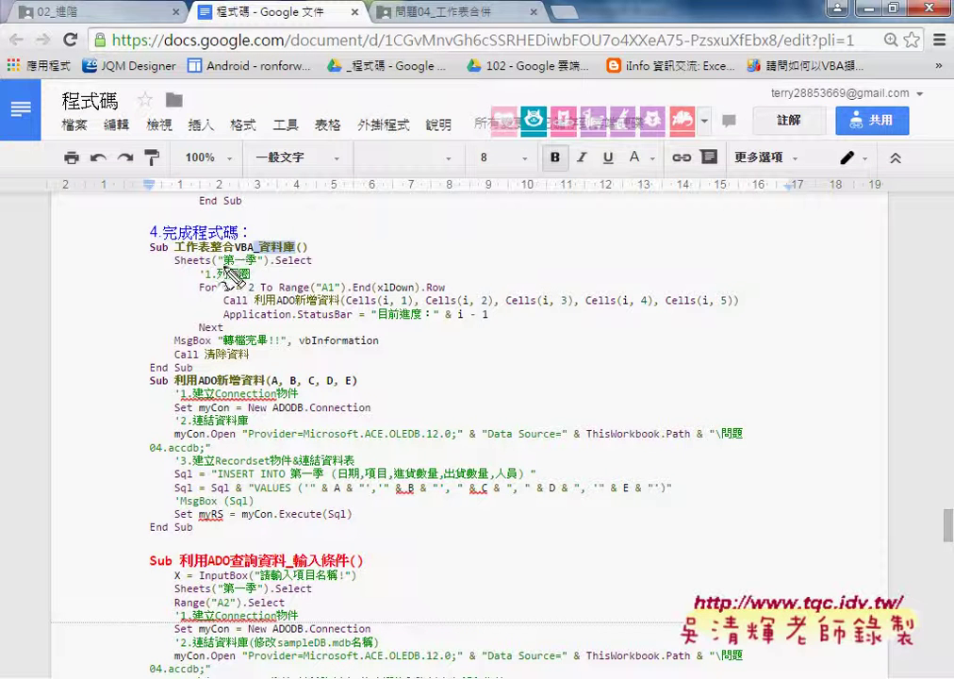
left_click_drag(225, 265, 250, 264)
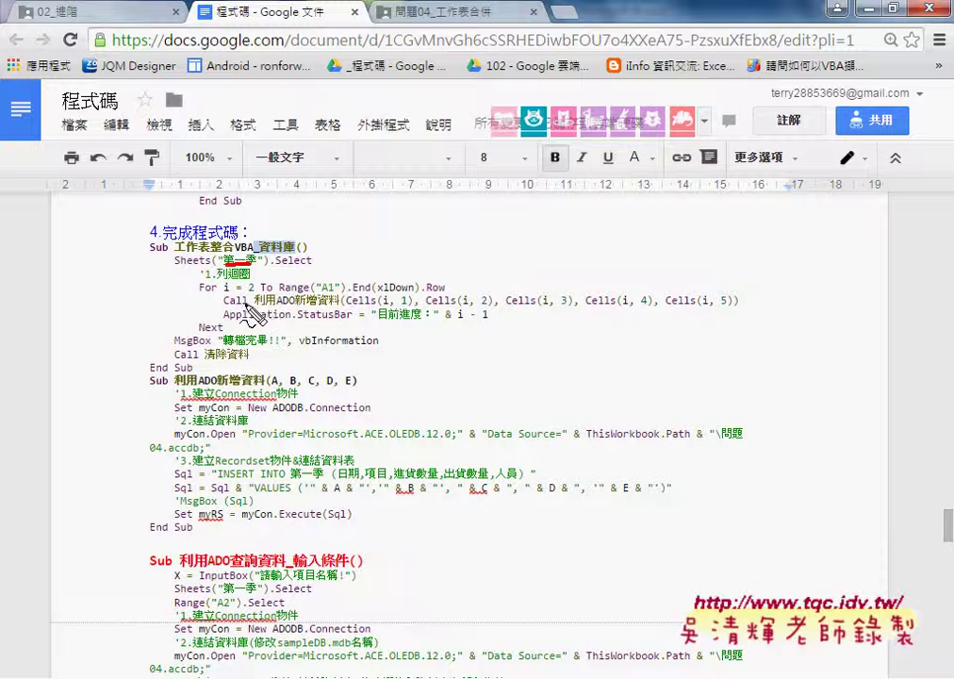
left_click_drag(224, 307, 340, 306)
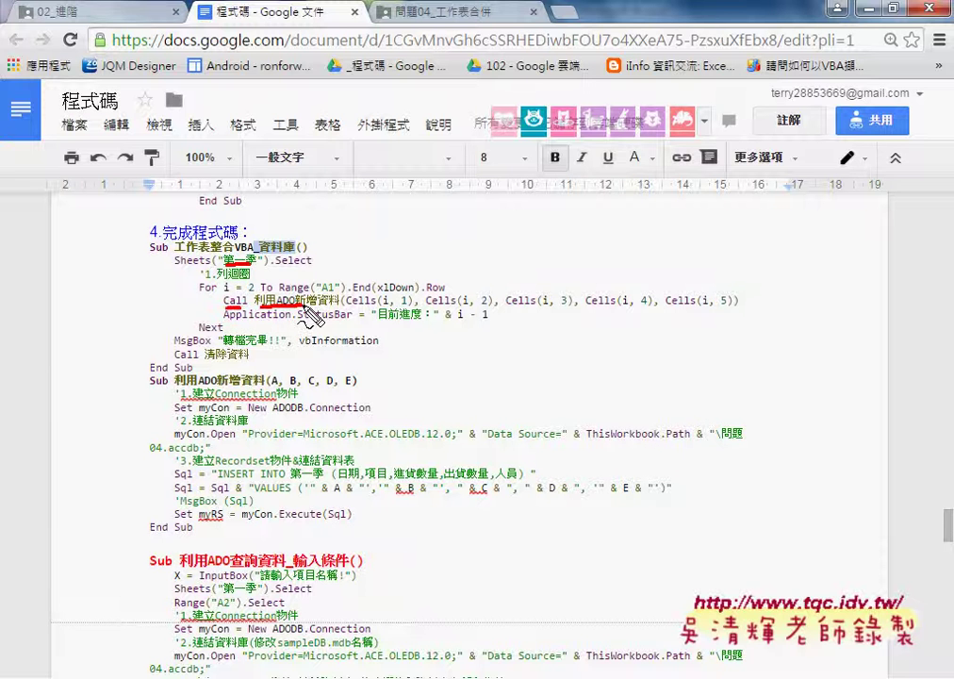
left_click_drag(151, 374, 194, 375)
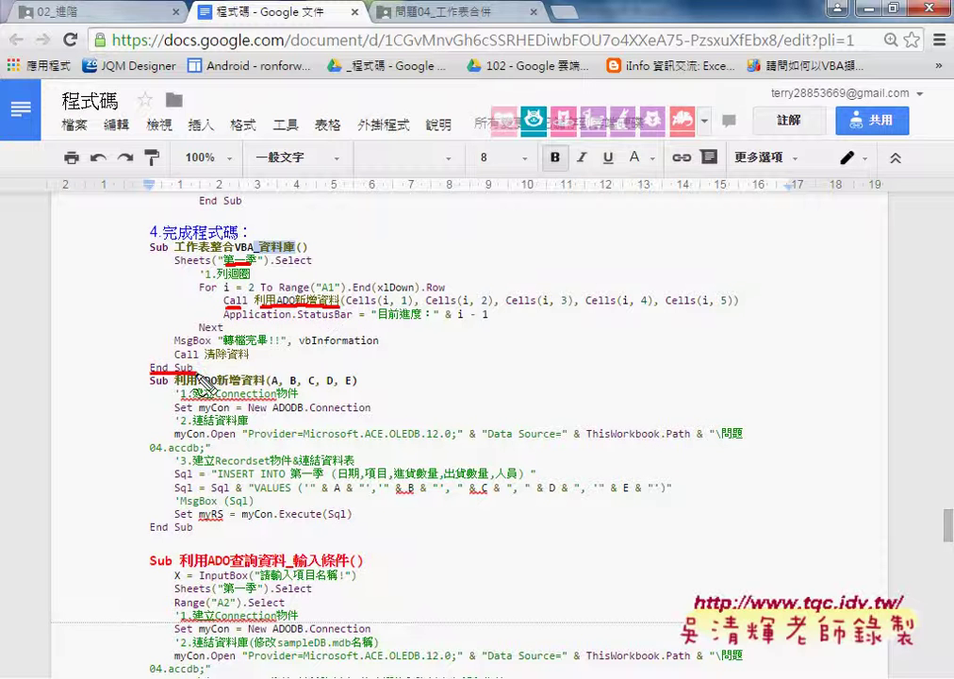
left_click_drag(193, 534, 150, 534)
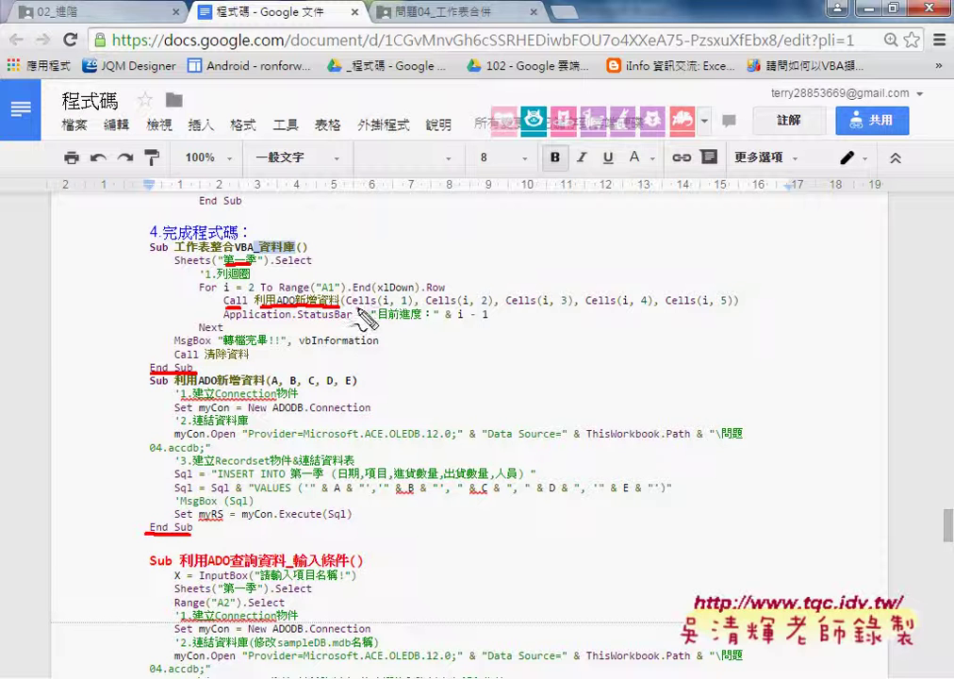
left_click_drag(344, 306, 739, 306)
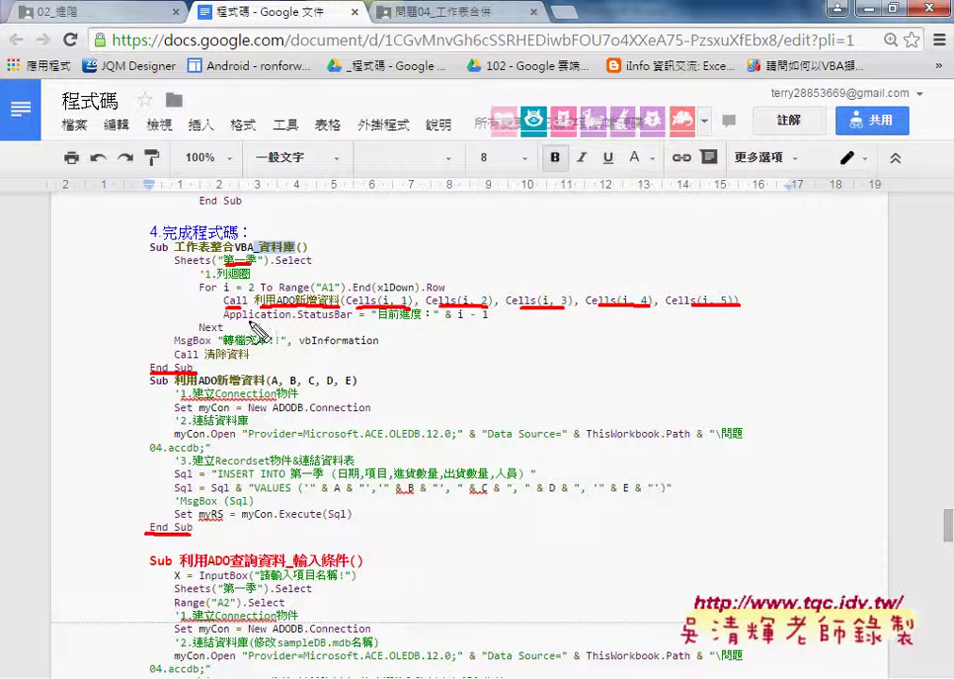
left_click_drag(224, 321, 425, 323)
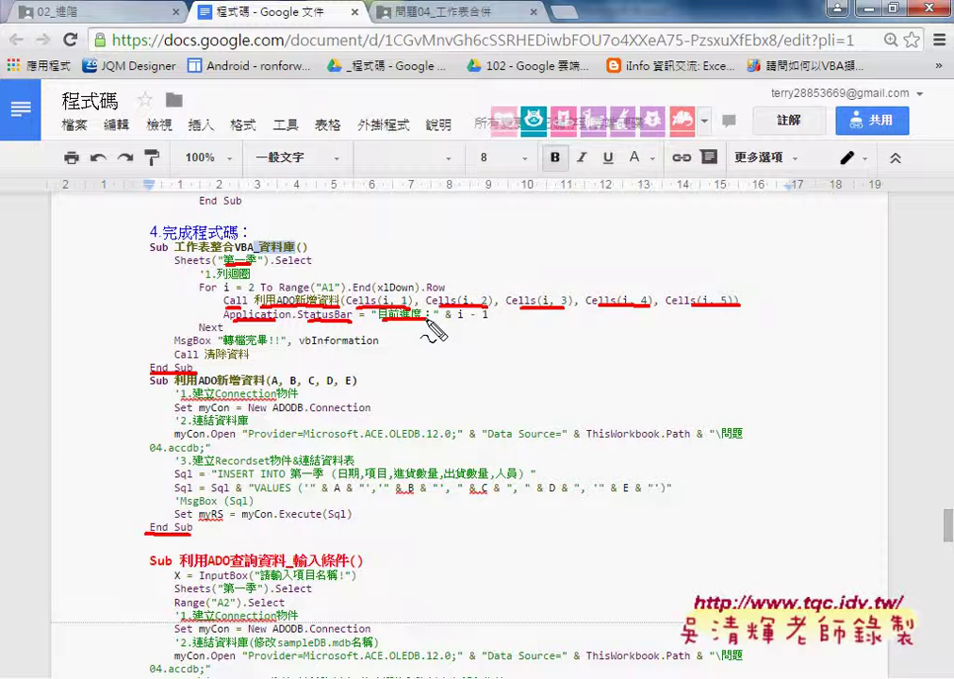
key("Escape")
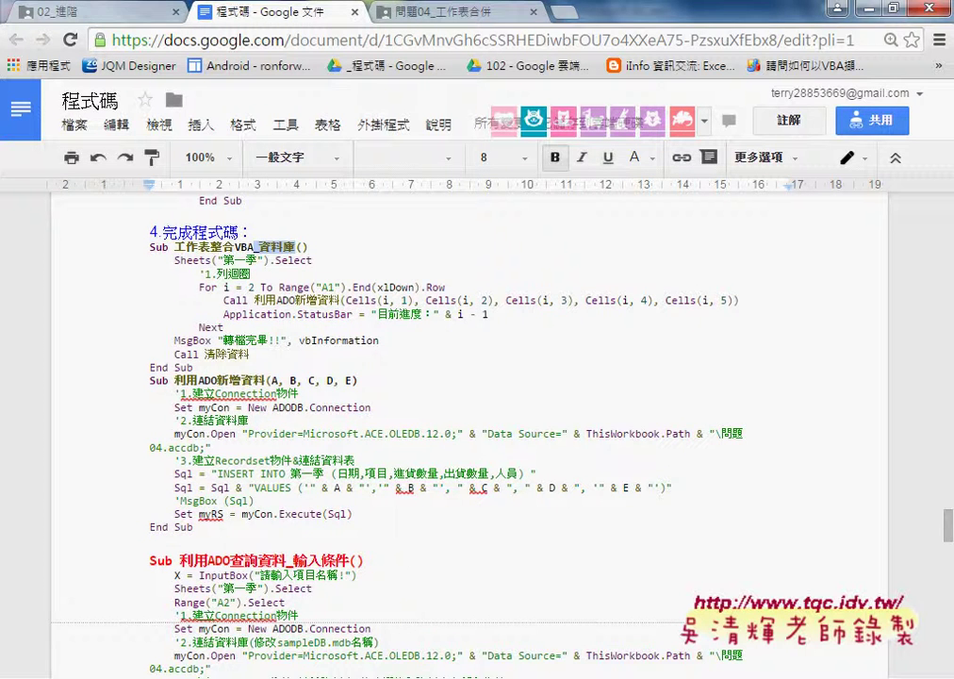
Glance at Excel 問題04, then highlight the MsgBox line and the loop through Call 清除資料
key("alt+Tab")
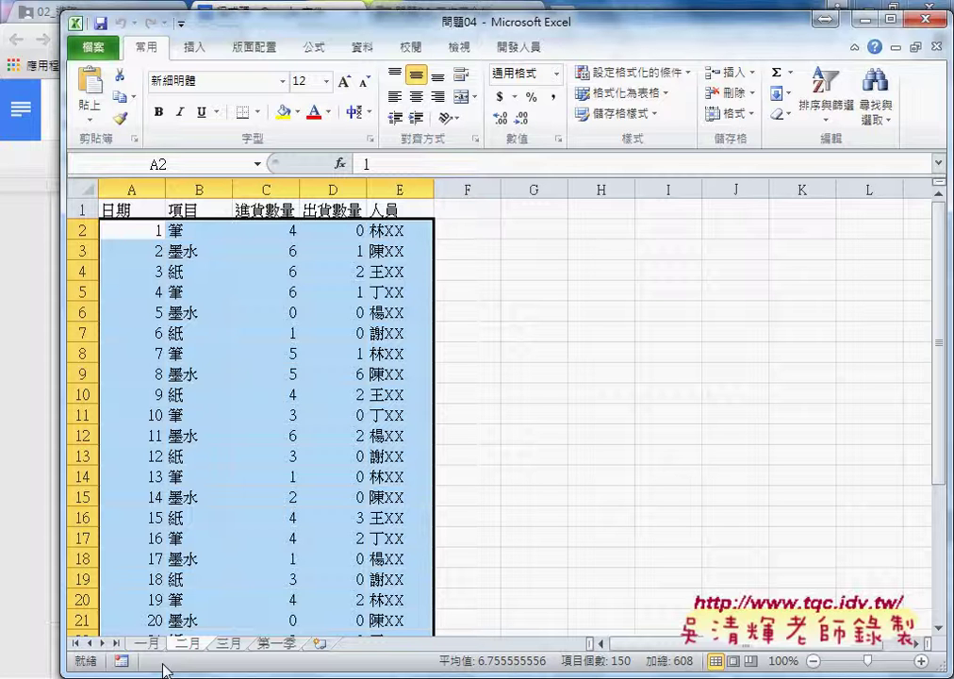
left_click(38, 441)
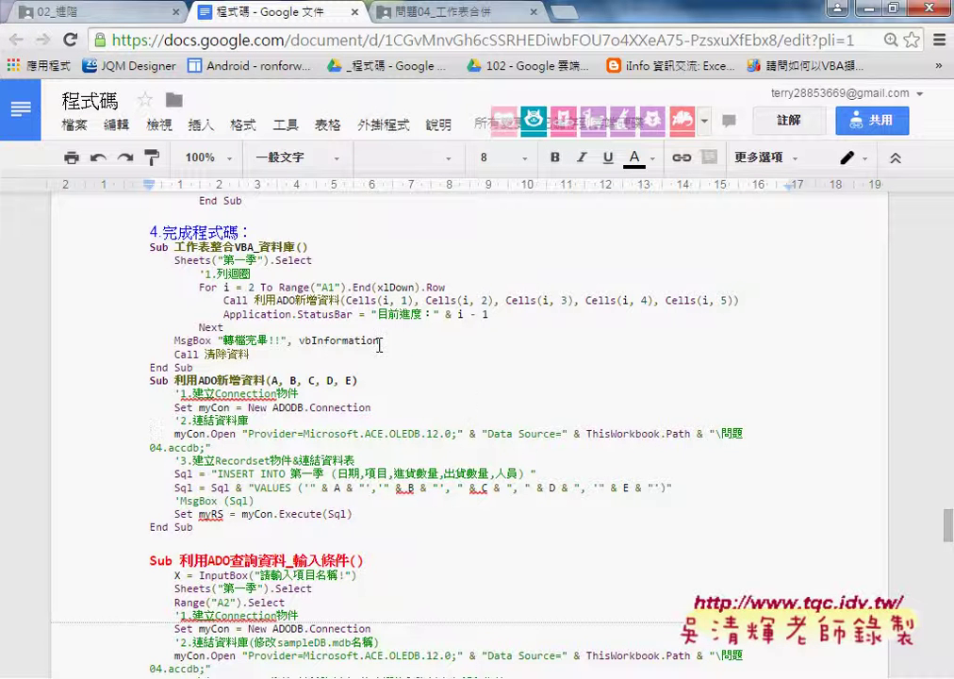
left_click_drag(378, 345, 174, 343)
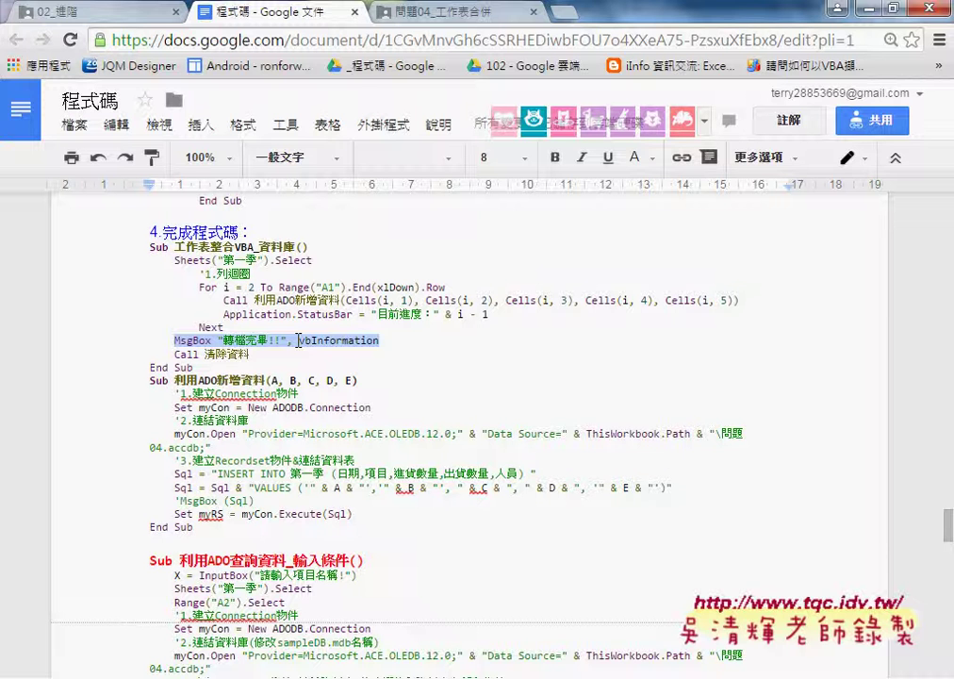
double_click(242, 356)
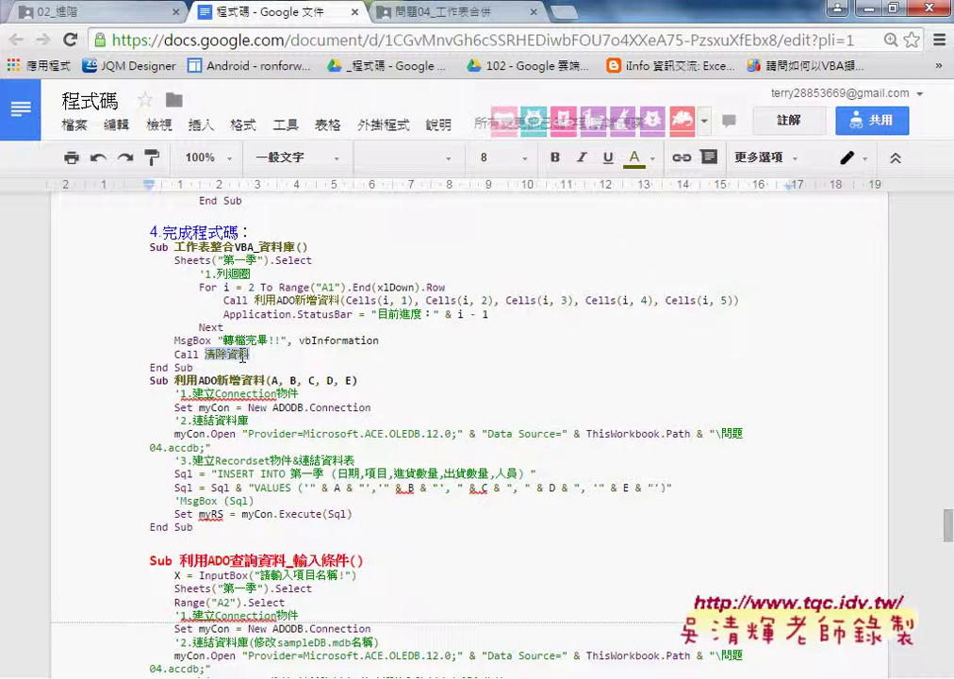
left_click_drag(232, 358, 144, 246)
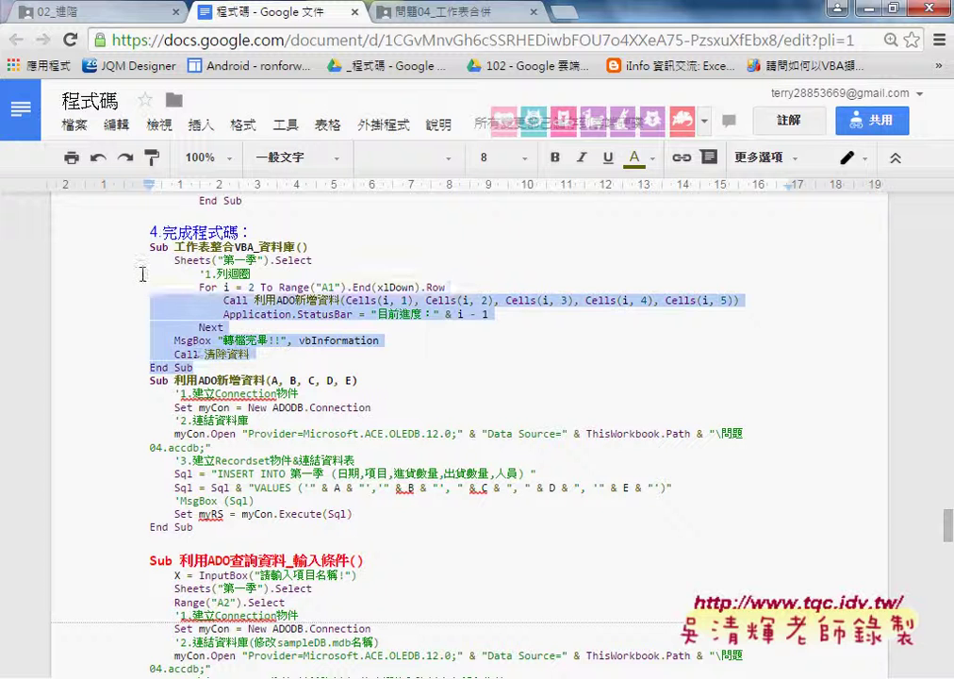
Switch to Excel 問題04 and show the 第一季 sheet
key("alt+Tab")
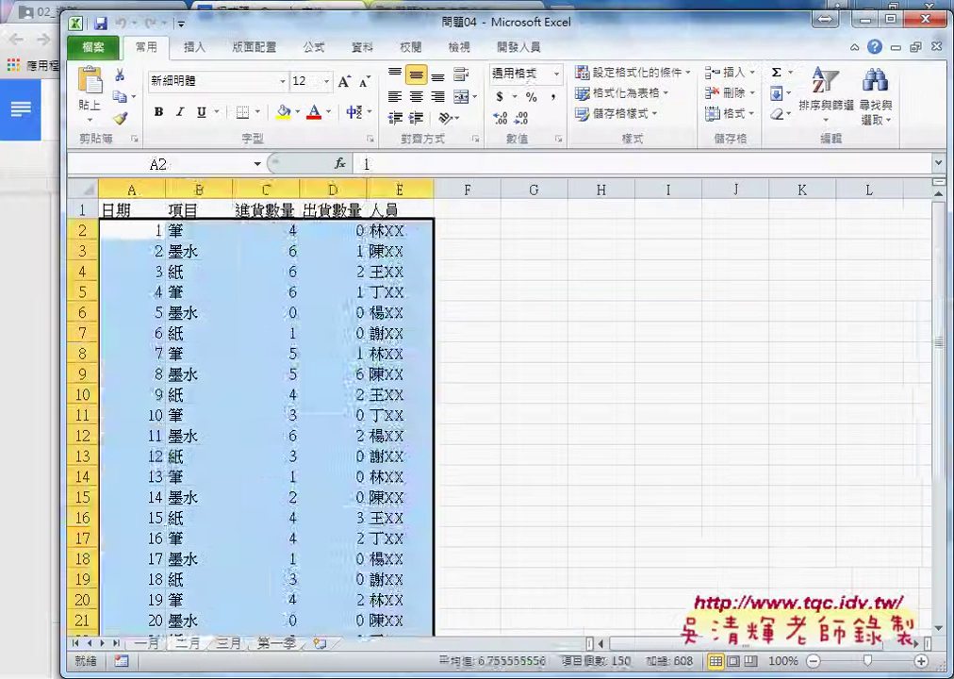
left_click(278, 641)
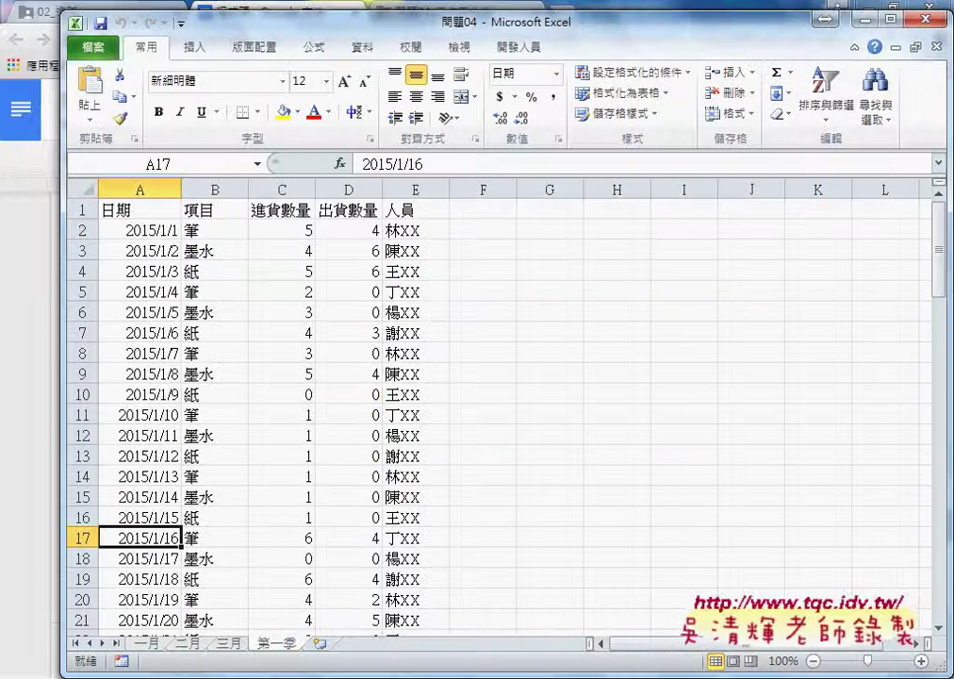
mouse_move(506, 596)
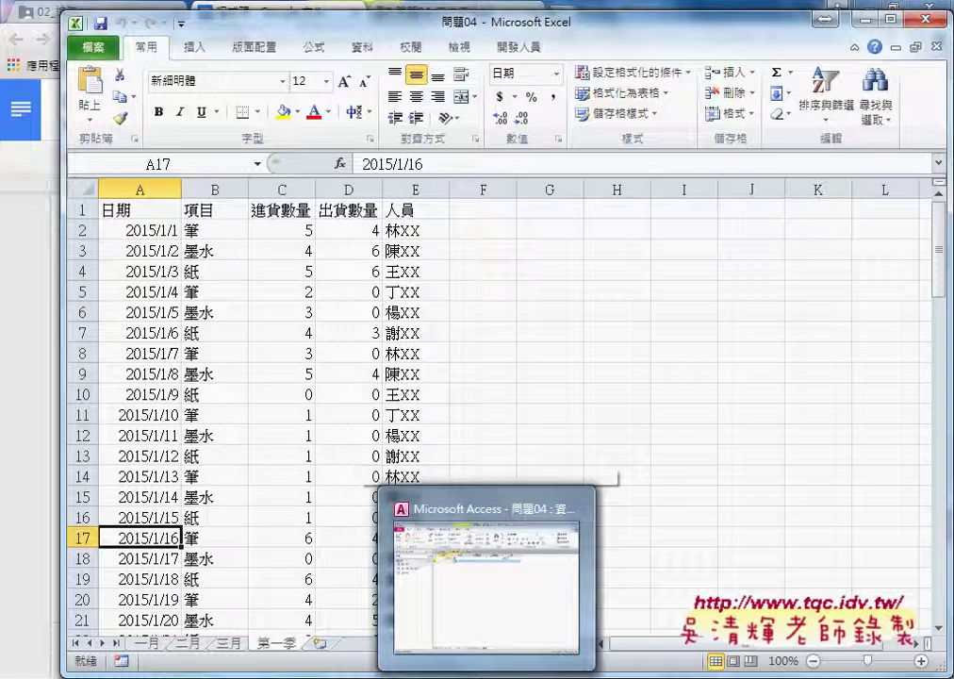
mouse_move(429, 594)
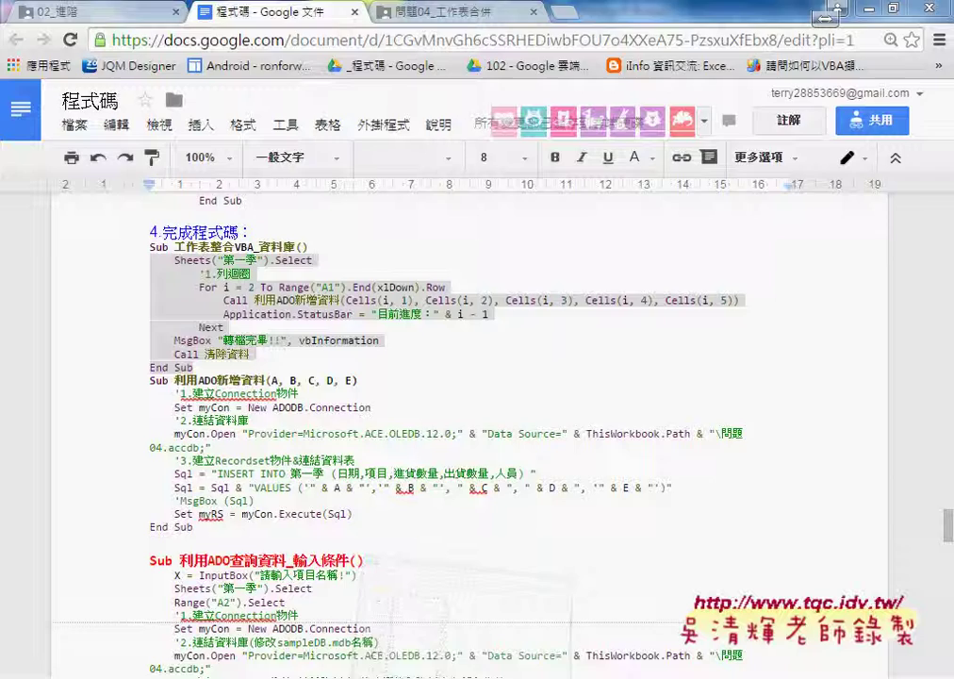
left_click(279, 671)
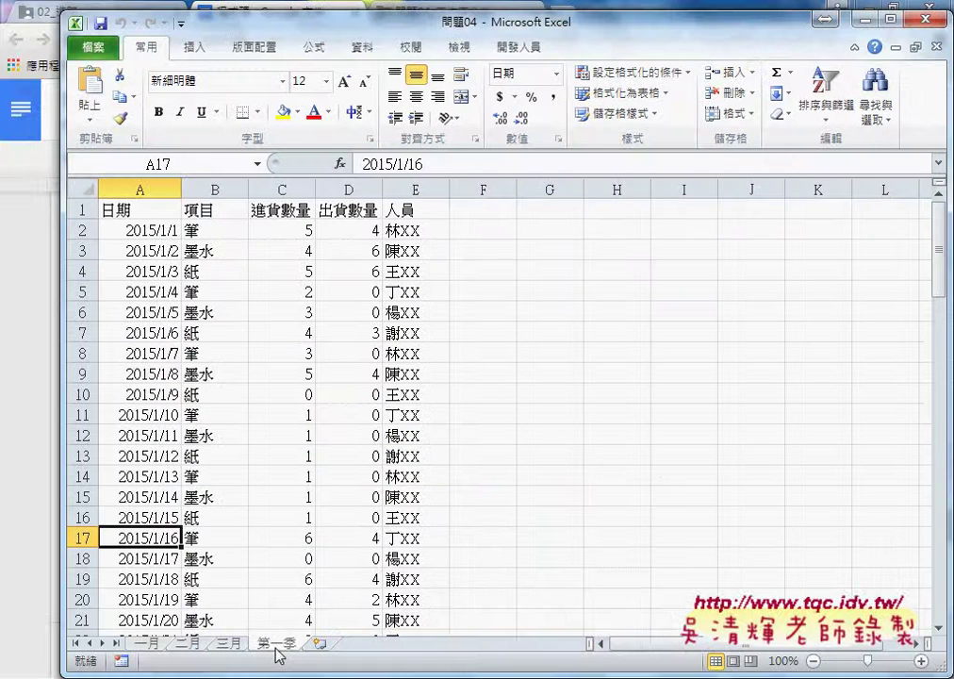
Browse the 一月, 二月 and 三月 sheets, return to 第一季, then bring back the code notes
left_click(150, 644)
left_click(189, 644)
left_click(243, 644)
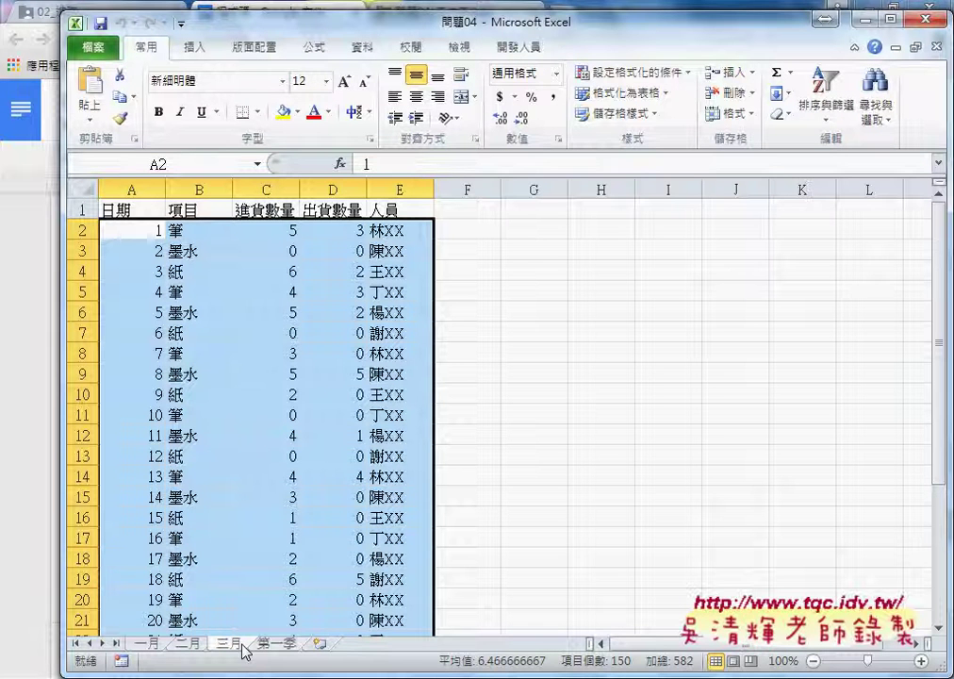
left_click(274, 645)
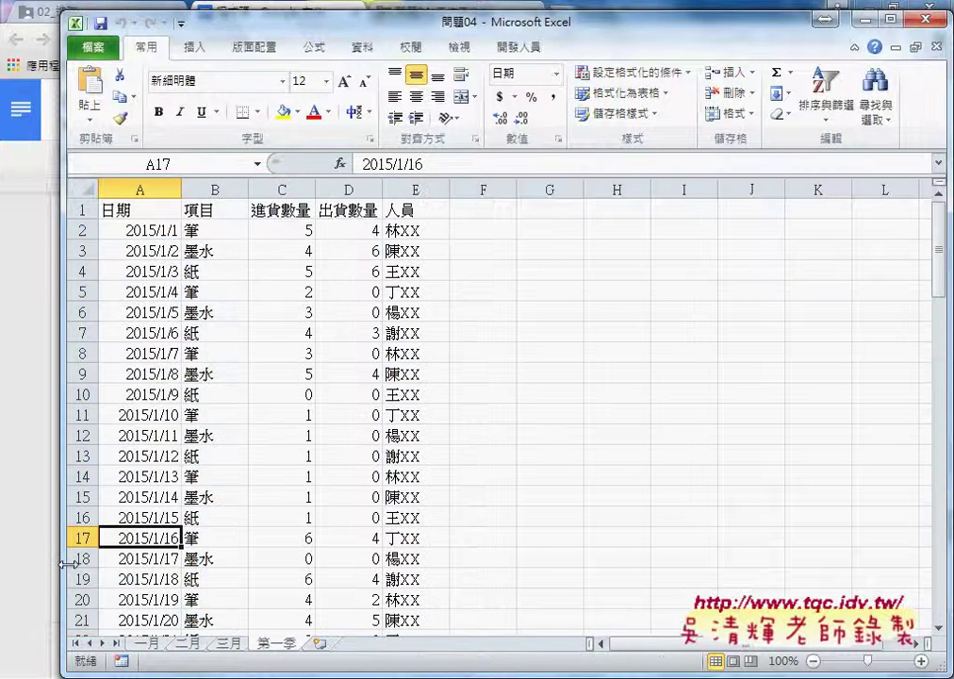
left_click(29, 559)
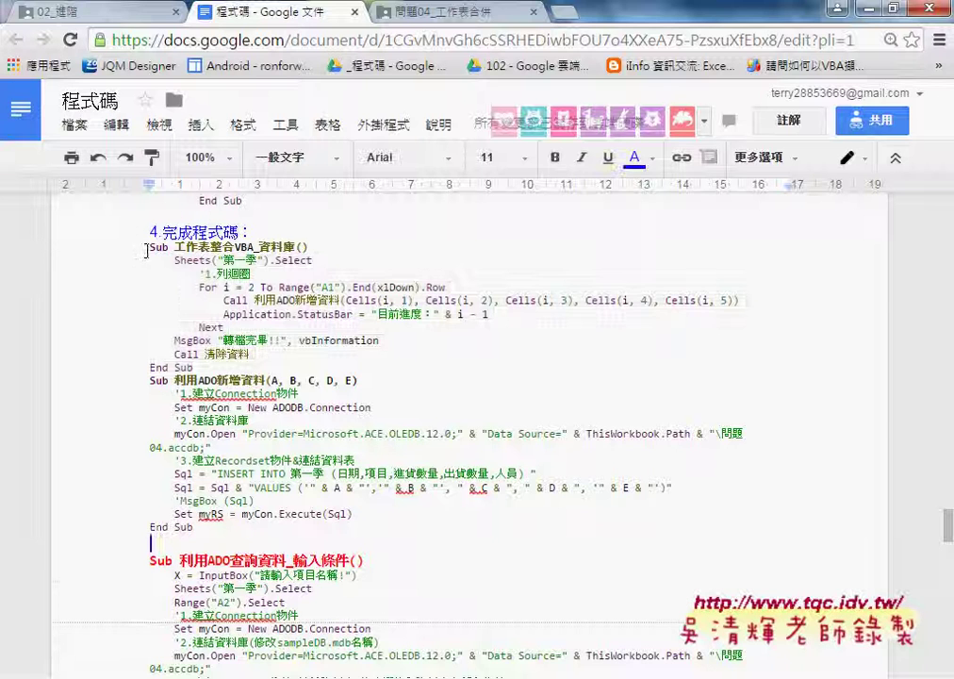
Select code from Sub 工作表整合VBA_資料庫() through 利用ADO新增資料's End Sub, then return to Excel
mouse_move(148, 247)
left_mouse_down()
mouse_move(245, 536)
mouse_move(250, 524)
left_mouse_up()
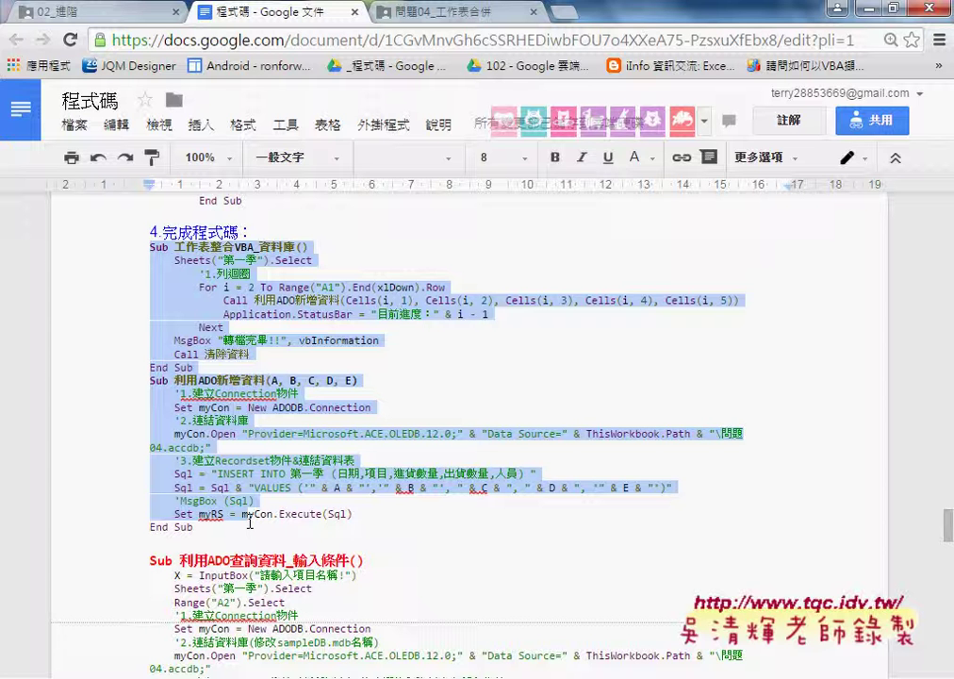
left_click_drag(194, 527, 146, 245)
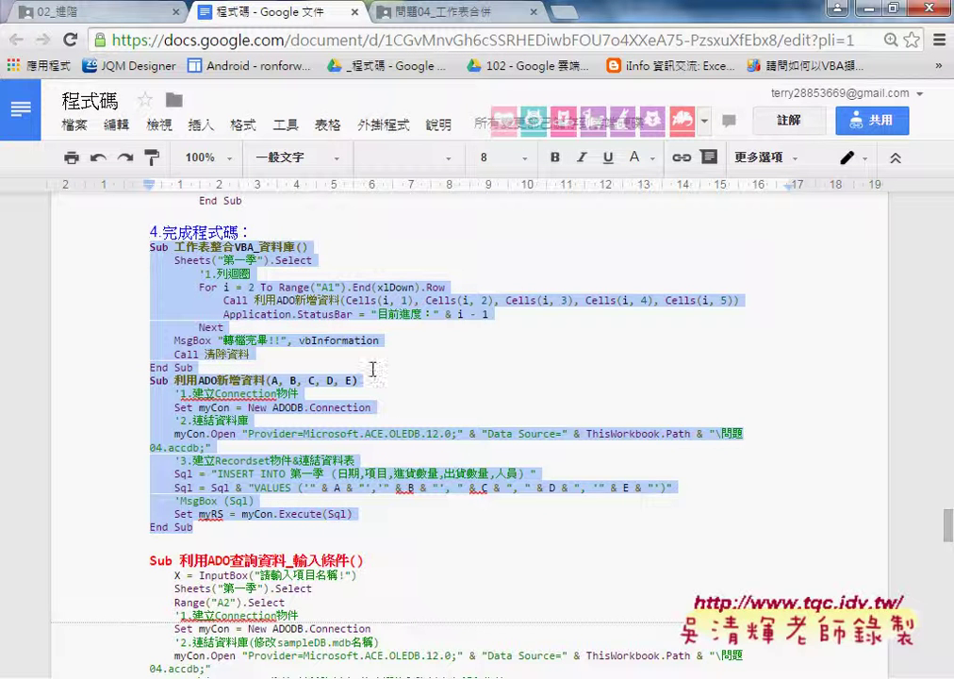
key("alt+Tab")
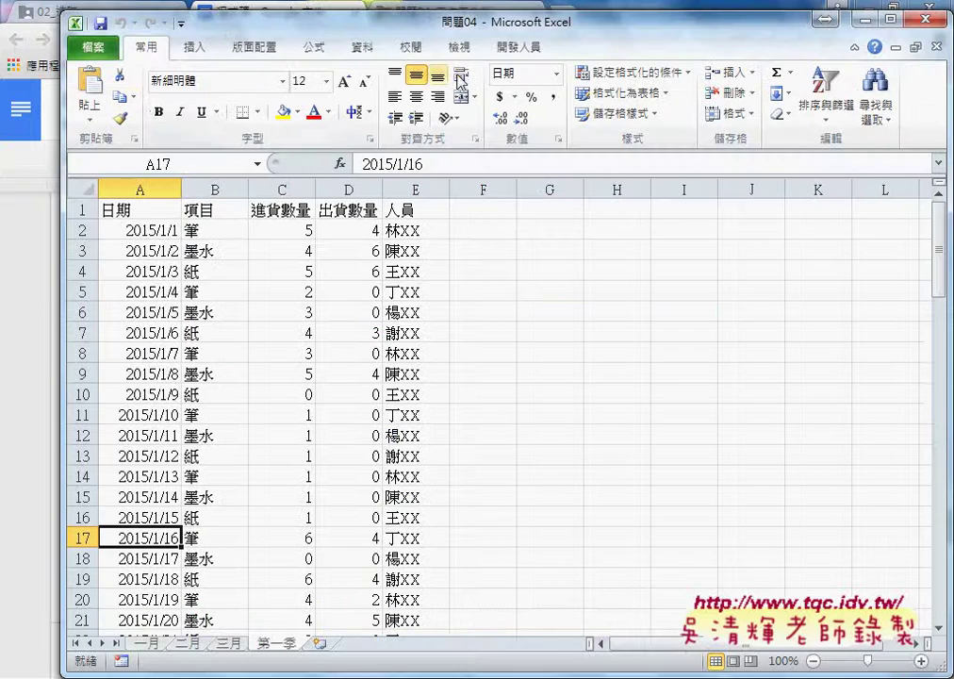
Open the Visual Basic editor and scroll through Module1's macro code
scroll(366, 45, "down", 7)
left_click(120, 110)
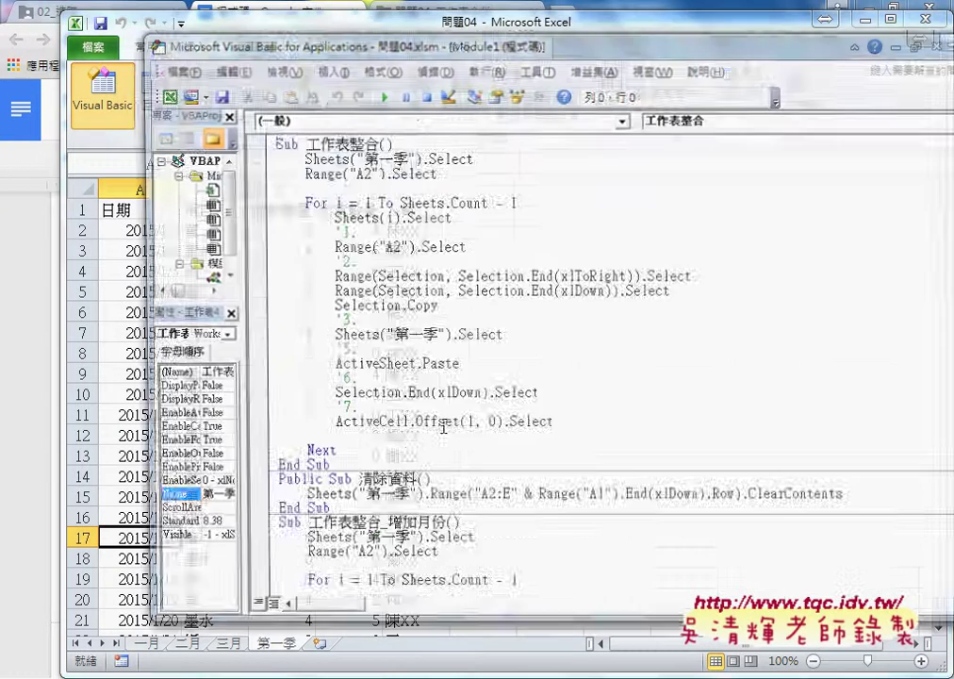
scroll(436, 503, "down", 2)
scroll(433, 513, "down", 3)
scroll(427, 523, "down", 7)
scroll(281, 600, "down", 5)
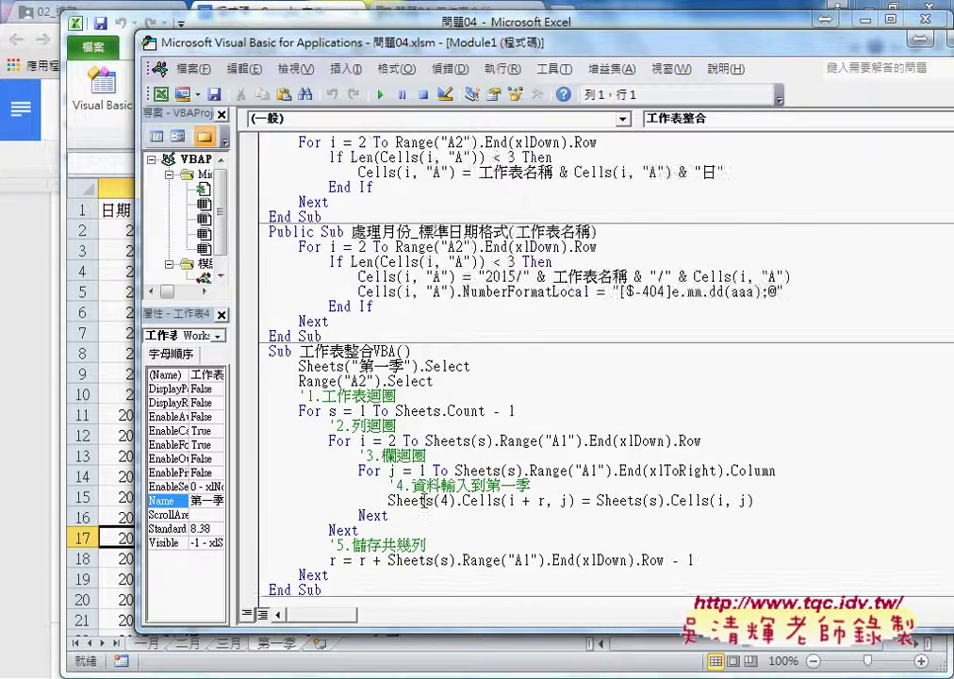
scroll(281, 601, "down", 6)
scroll(281, 601, "down", 4)
scroll(281, 601, "up", 1)
Show the 工作表整合VBA_資料庫 and 利用ADO新增資料 procedures, select New, and widen the editor window
left_click(281, 600)
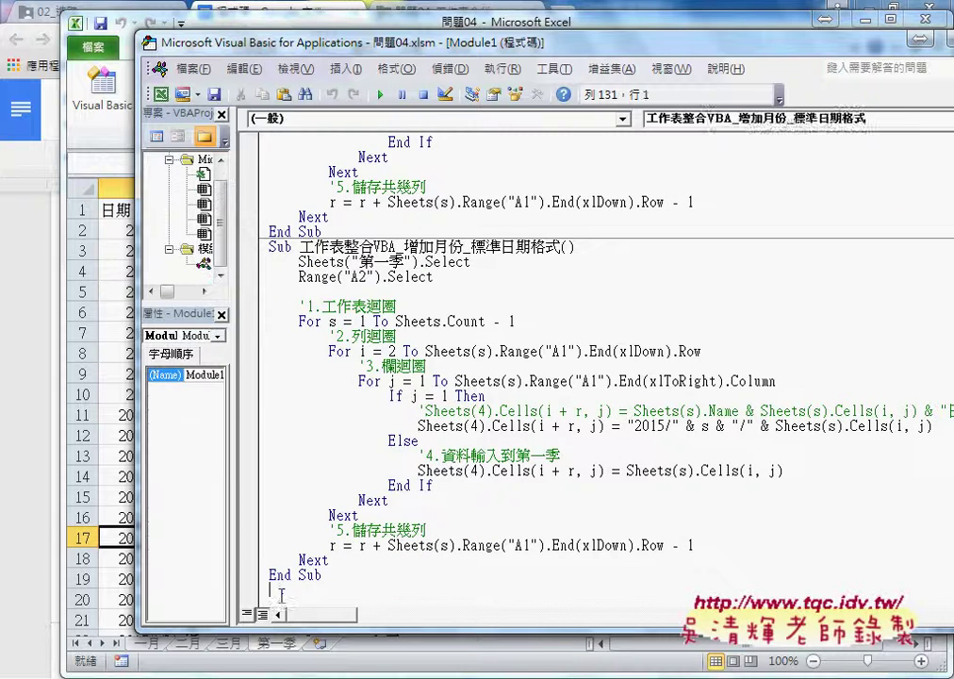
key("ctrl+End")
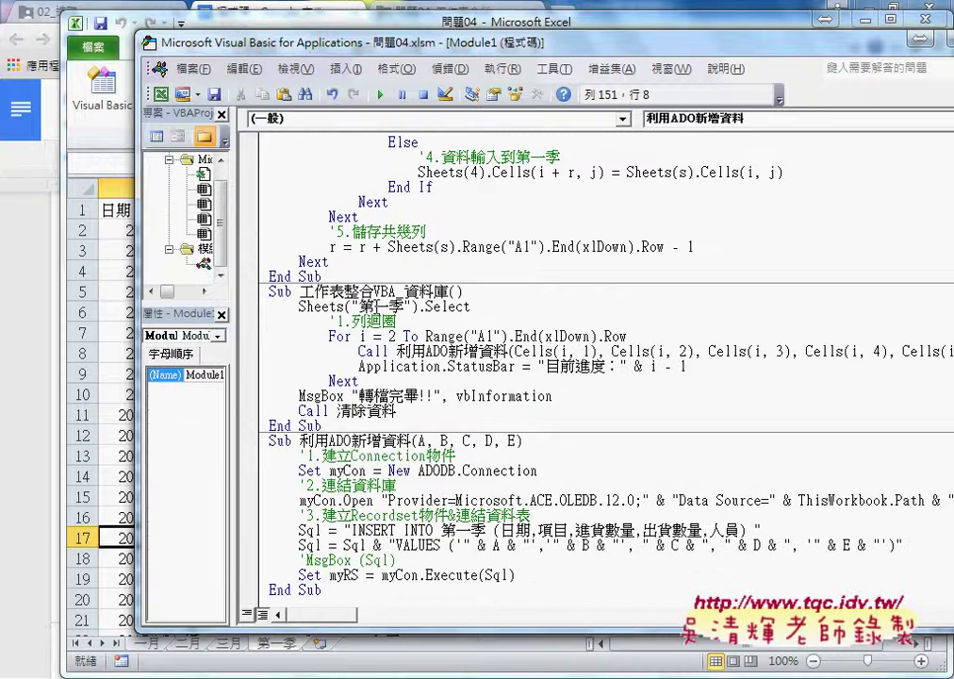
left_click(415, 291)
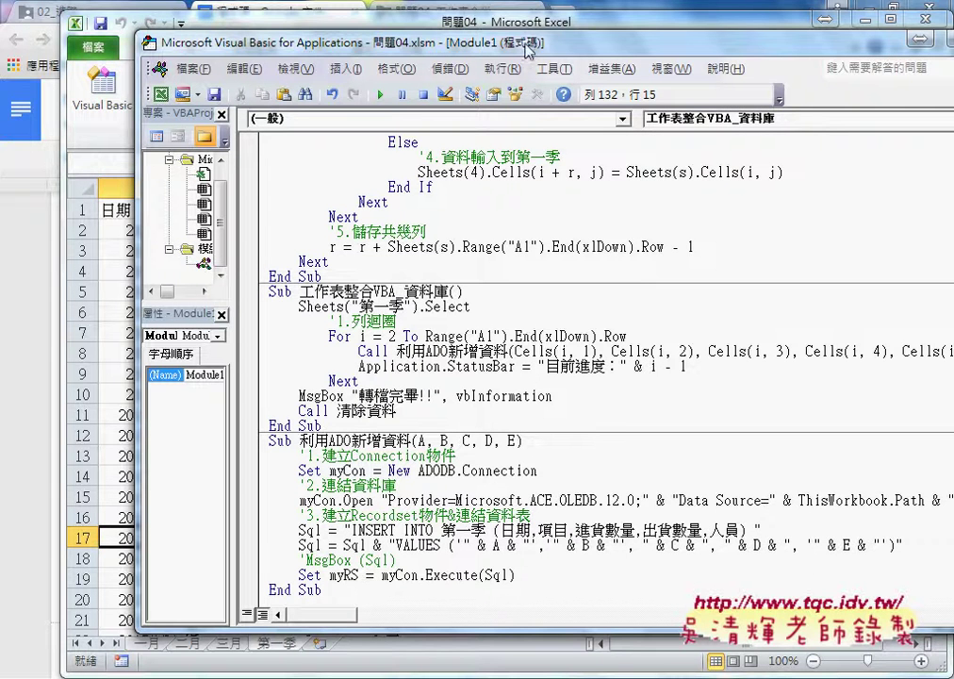
left_click_drag(418, 42, 391, 44)
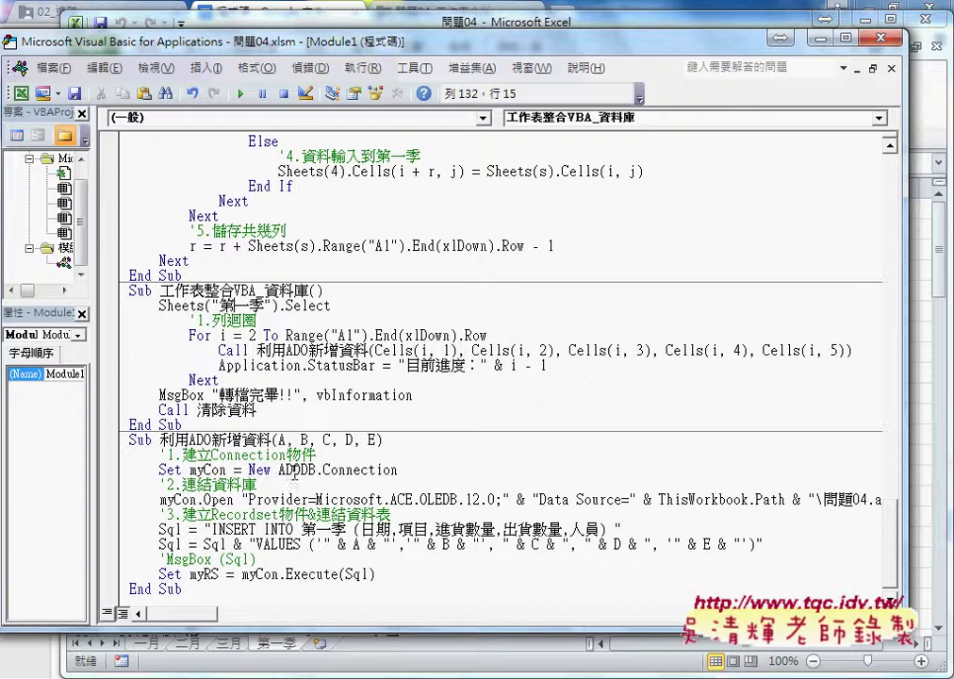
left_click(281, 470)
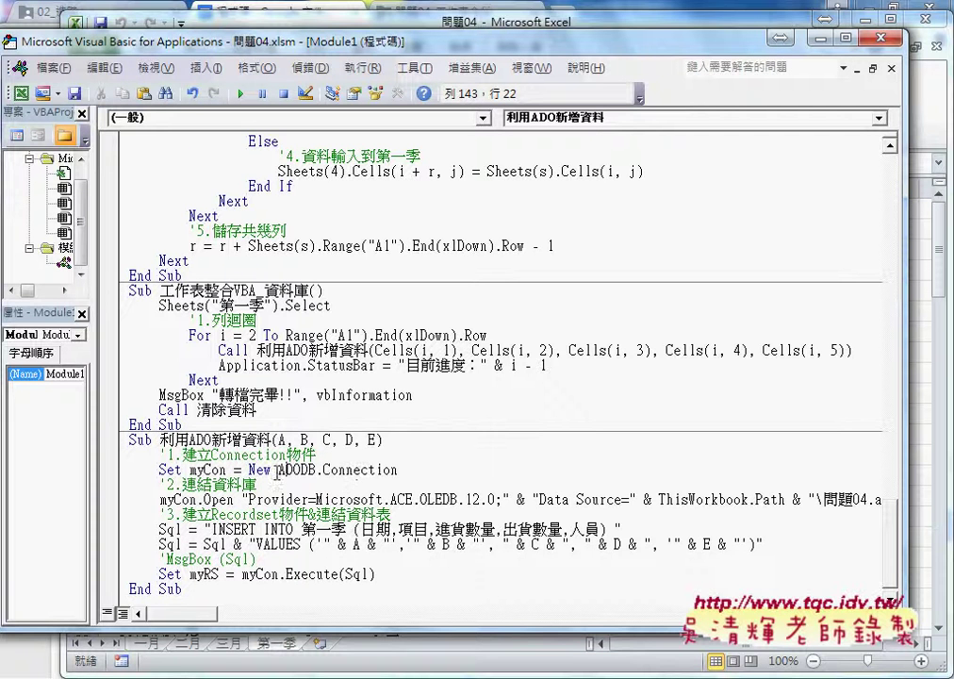
left_click_drag(280, 470, 249, 470)
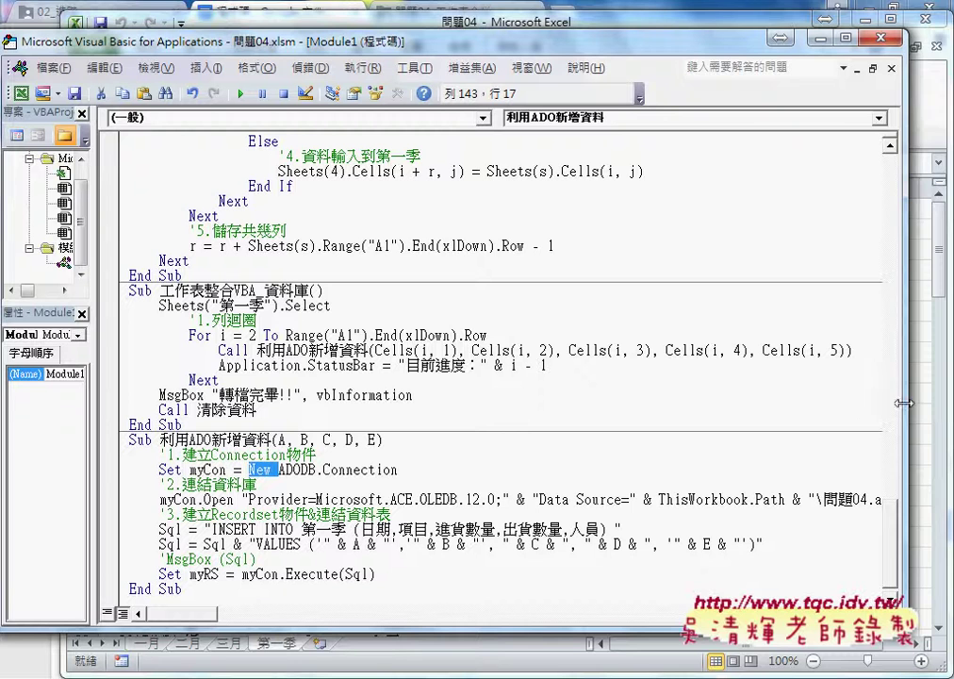
left_click_drag(906, 400, 935, 399)
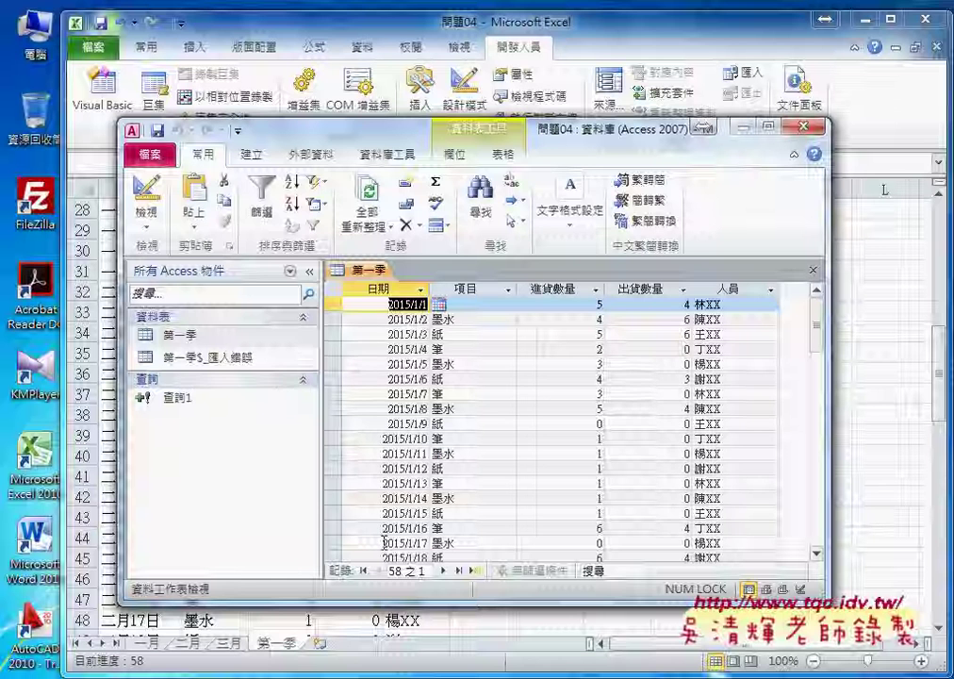
Scroll the 第一季 datasheet from 2015/1/1 down to 2015/2/28 and back to the top
scroll(426, 500, "down", 1)
scroll(426, 500, "down", 2)
scroll(426, 499, "down", 3)
scroll(427, 500, "down", 3)
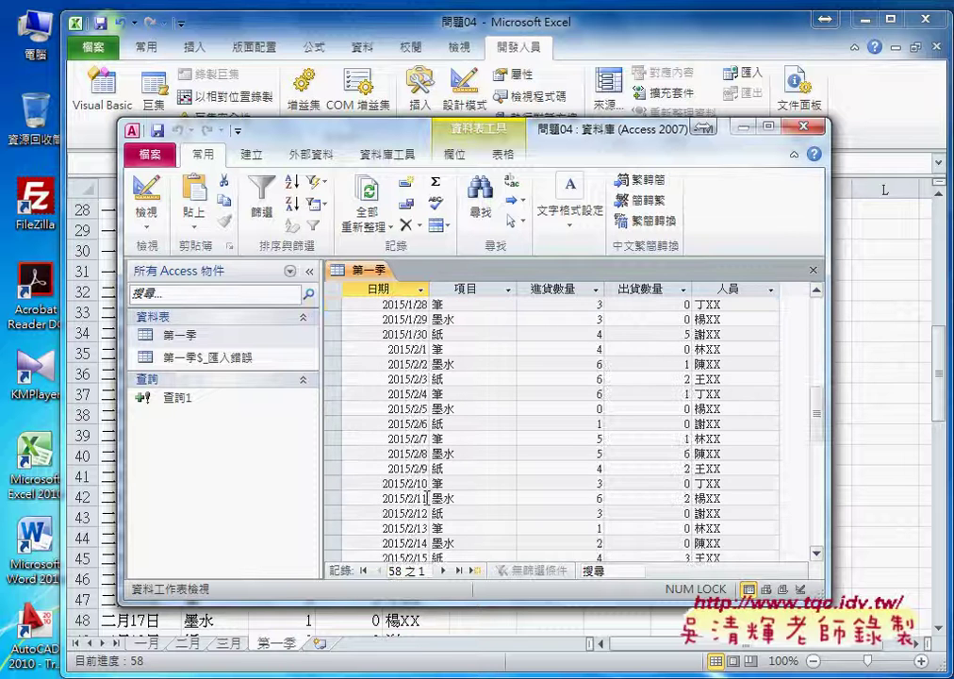
scroll(426, 500, "down", 6)
scroll(426, 497, "up", 3)
scroll(426, 498, "up", 4)
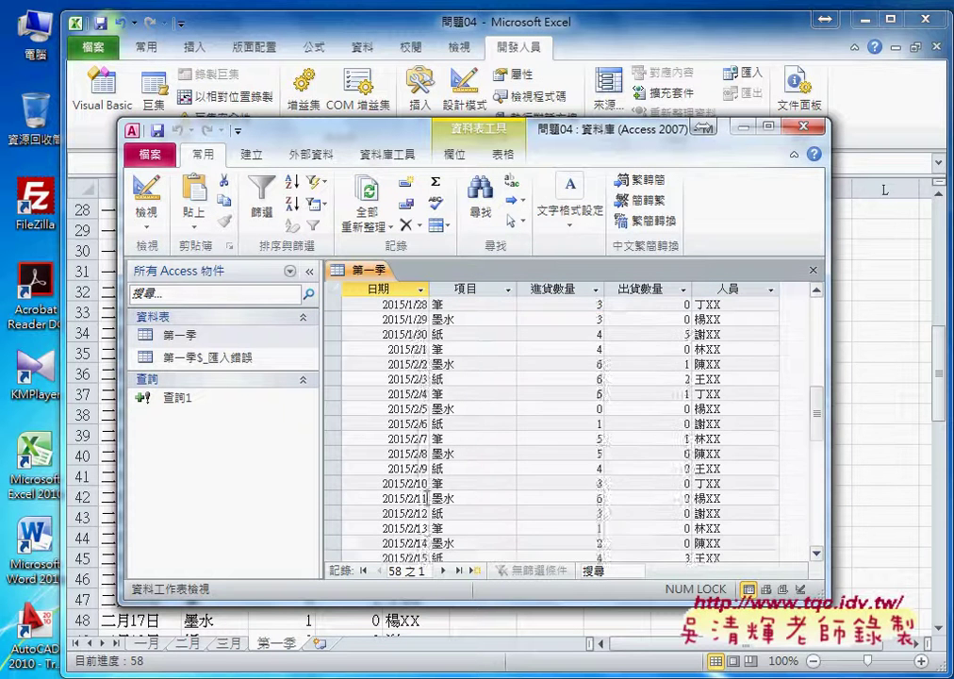
scroll(426, 498, "up", 4)
scroll(426, 498, "up", 4)
scroll(426, 498, "down", 8)
scroll(426, 498, "down", 6)
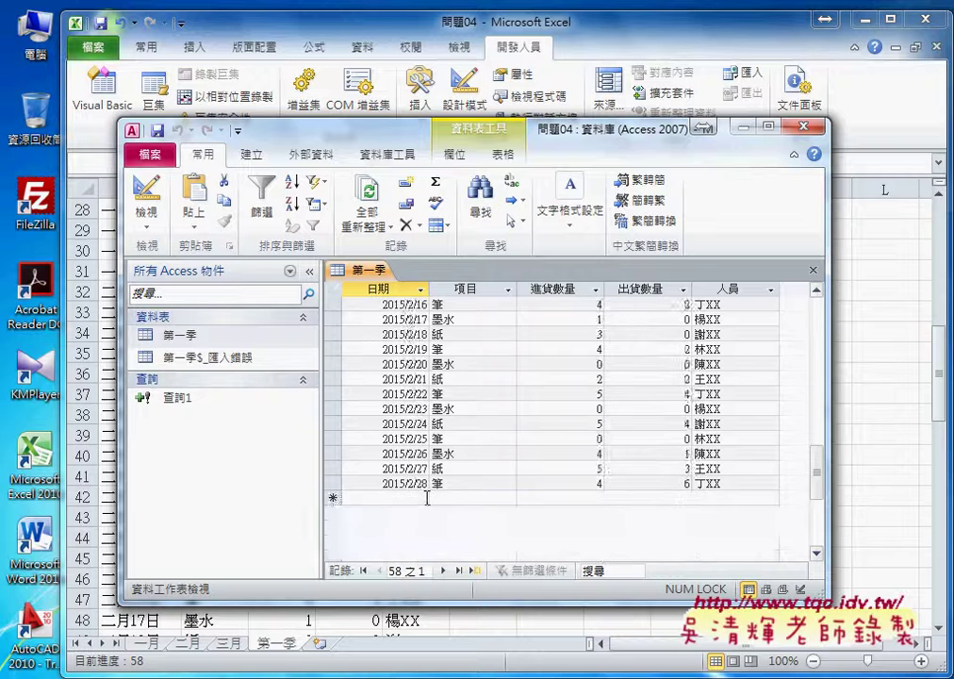
scroll(426, 498, "up", 4)
scroll(427, 498, "up", 5)
scroll(426, 498, "up", 3)
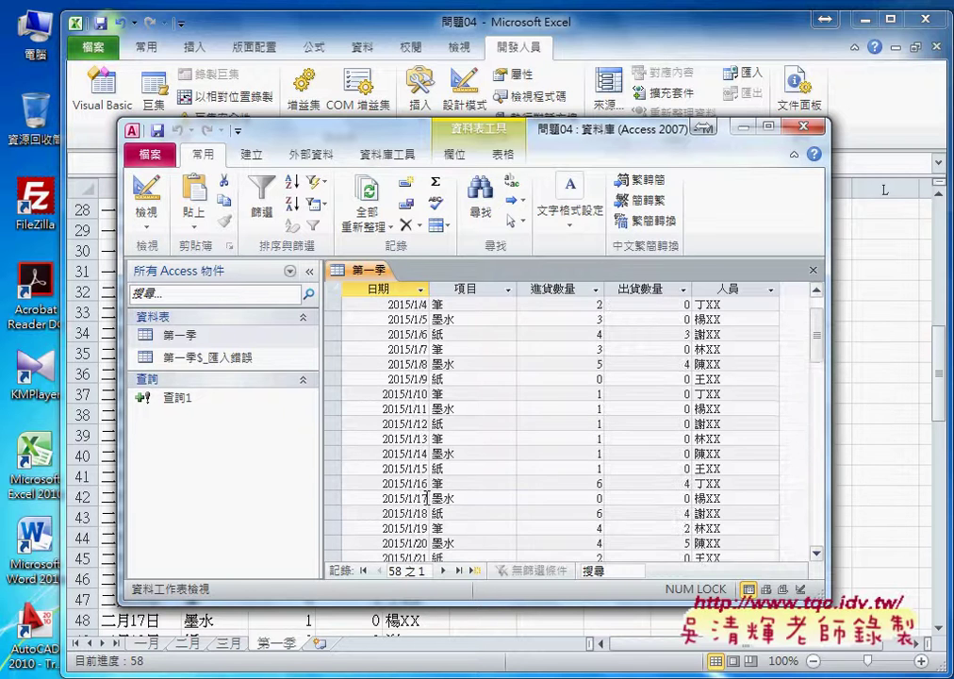
scroll(426, 498, "up", 2)
Leave the 程式碼 document and navigate from the 02_進階 Drive folder back to 其他補充範例(84)
key("alt+Tab")
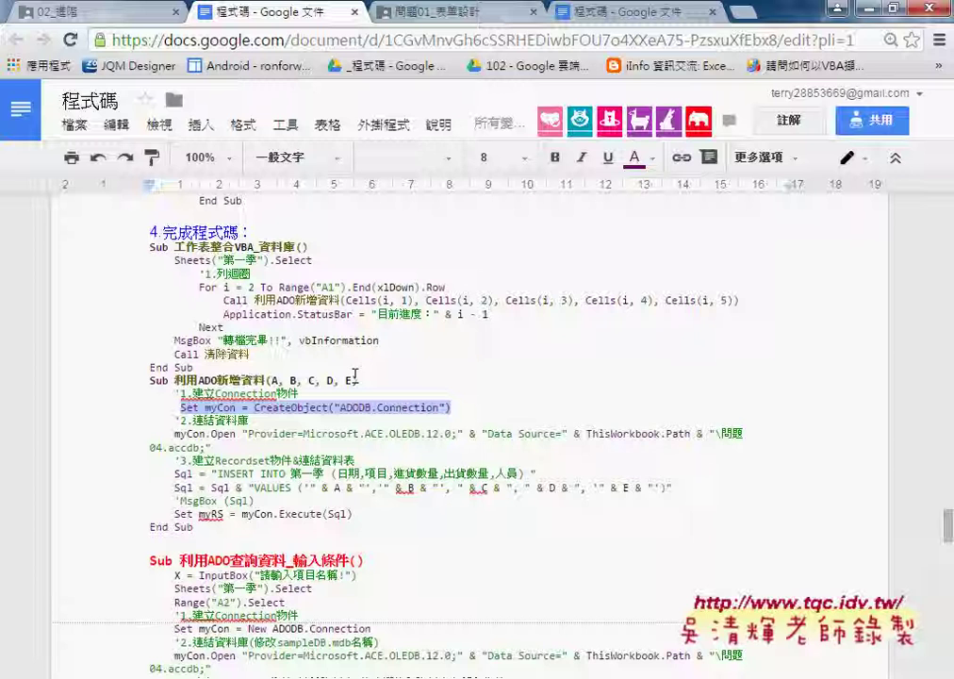
left_click(169, 9)
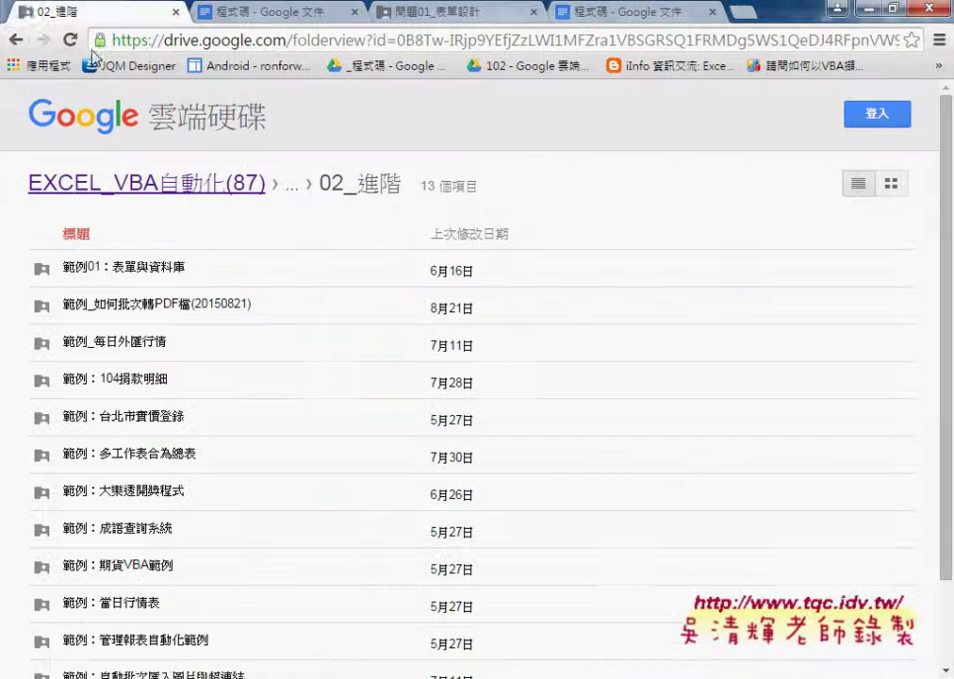
left_click(15, 40)
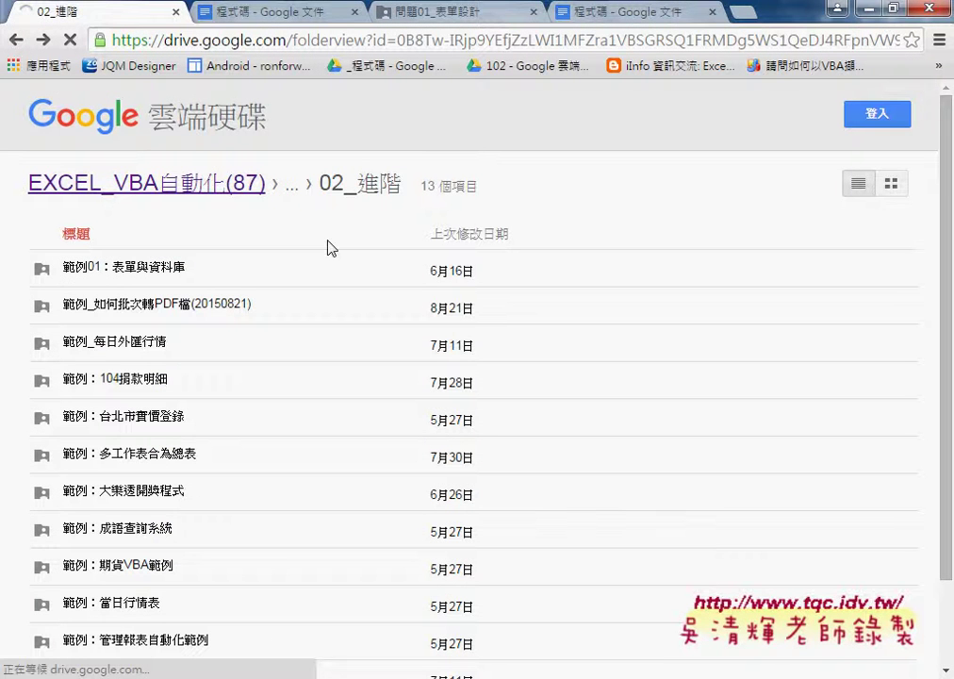